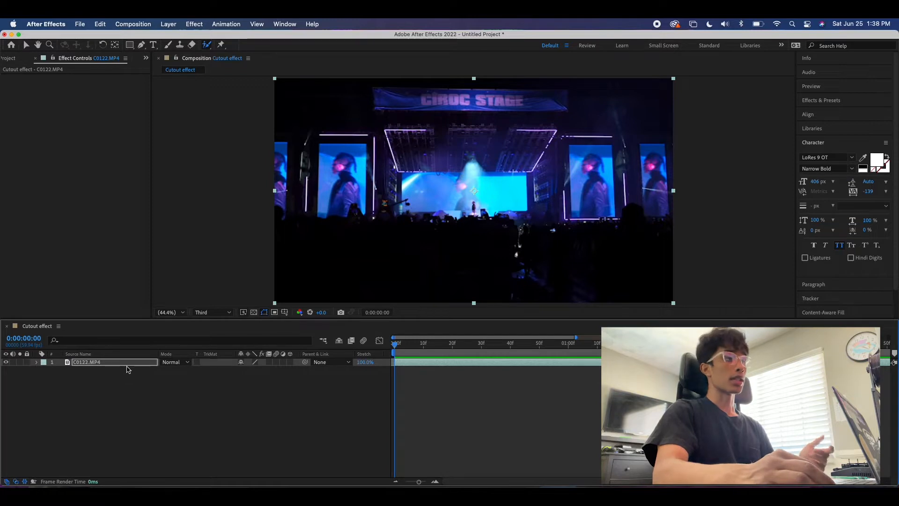
Duplicate the C0122.MP4 layer, hide the lower copy and select the upper one.
{"action": "key", "text": "Return"}
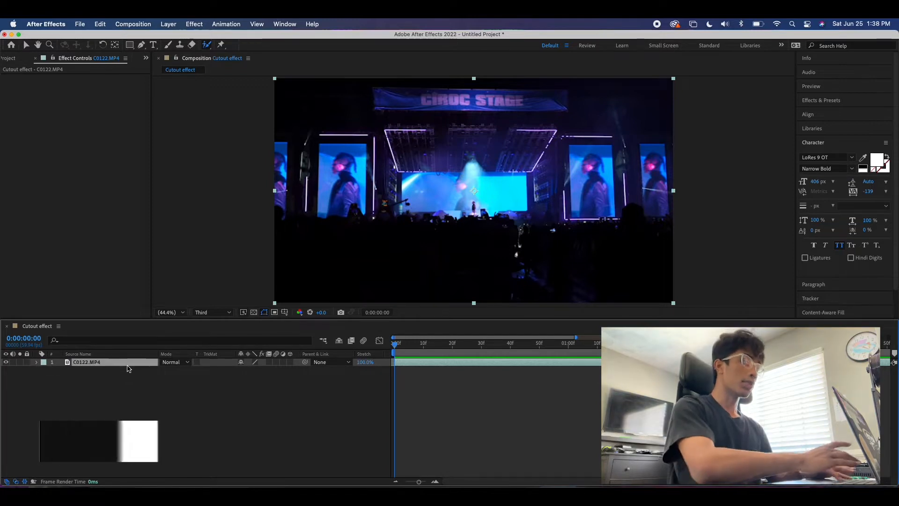
{"action": "key", "text": "super+d"}
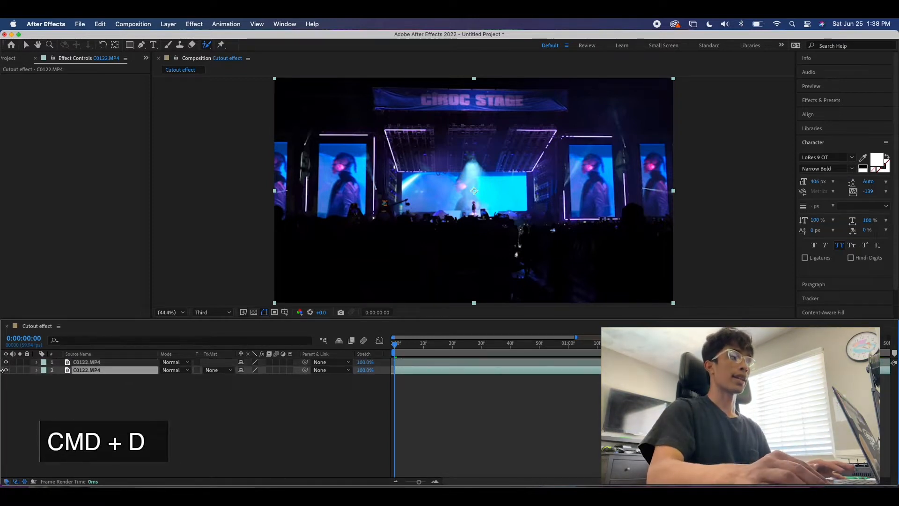
{"action": "left_click", "coordinate": [85, 363]}
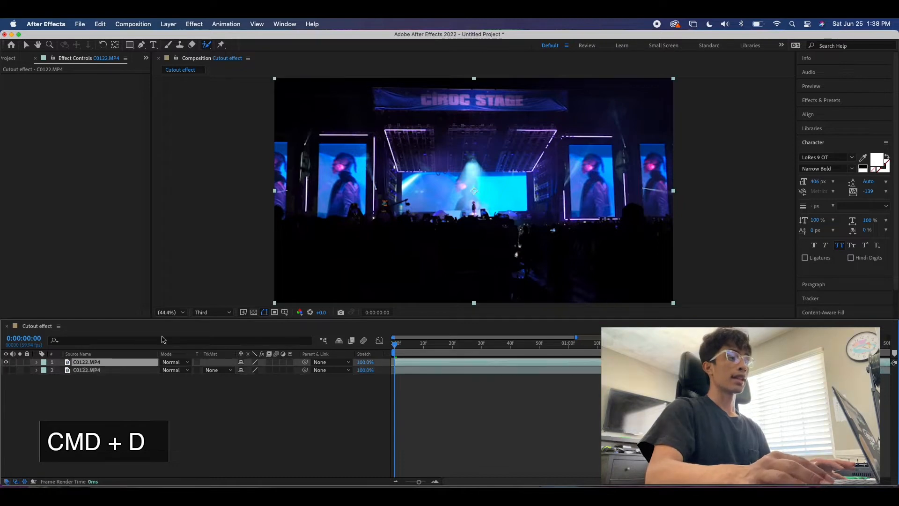
Open the upper layer in its own view and isolate the central stage screen with Roto Brush, subtracting the light beam spill above it.
{"action": "double_click", "coordinate": [462, 225]}
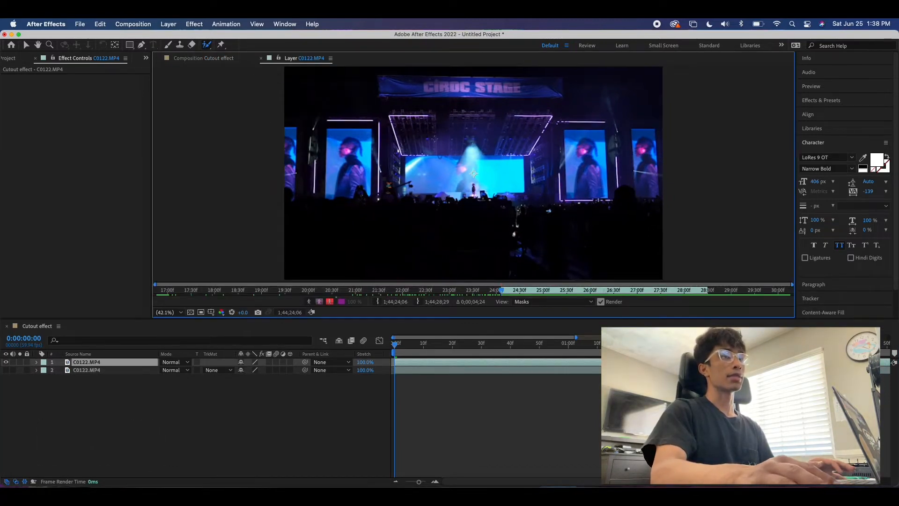
{"action": "left_click", "coordinate": [208, 45]}
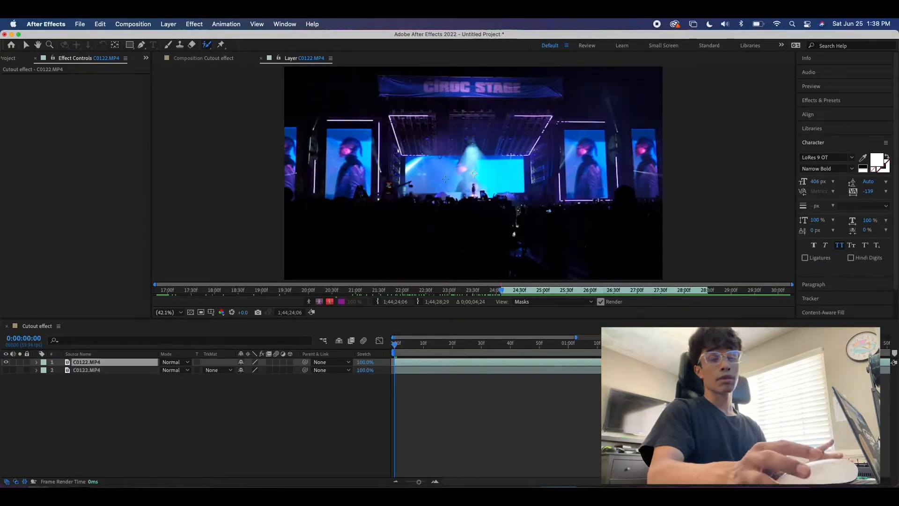
{"action": "left_click_drag", "start_coordinate": [474, 173], "coordinate": [505, 175]}
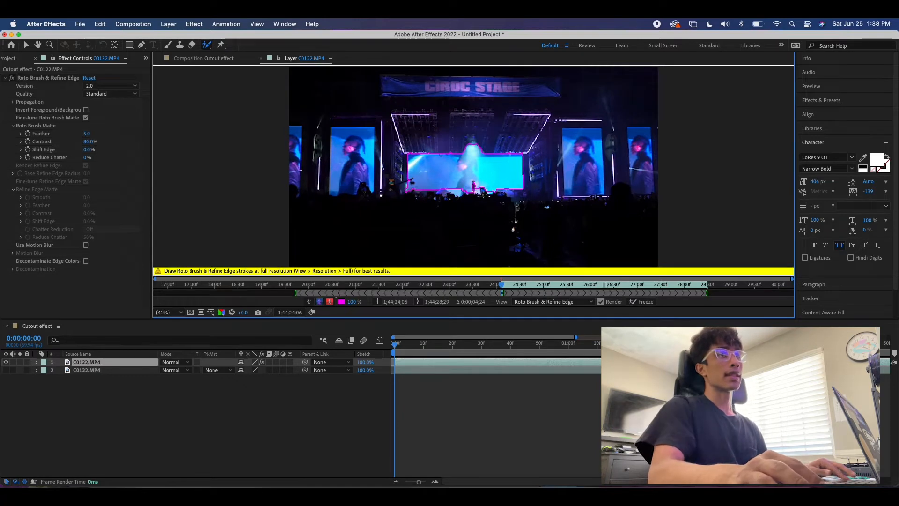
{"action": "left_click_drag", "start_coordinate": [442, 192], "coordinate": [461, 192]}
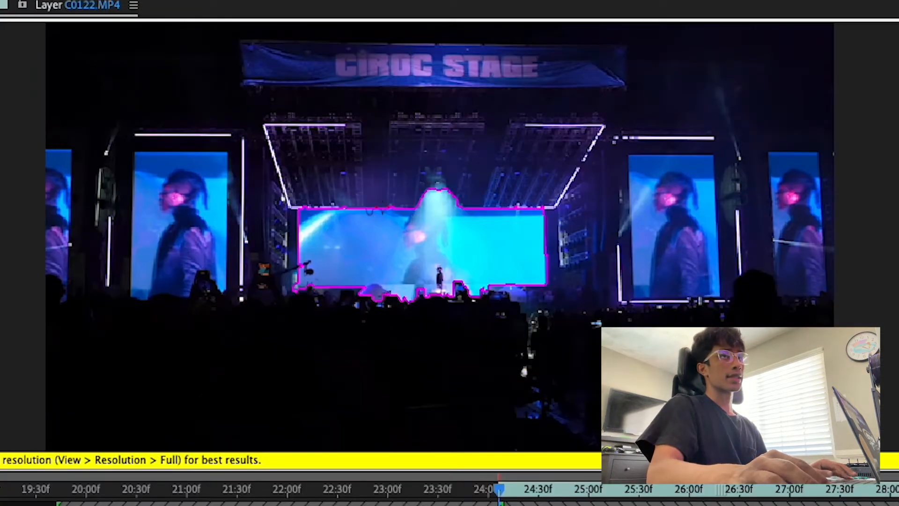
{"action": "left_click_drag", "start_coordinate": [400, 199], "coordinate": [476, 196]}
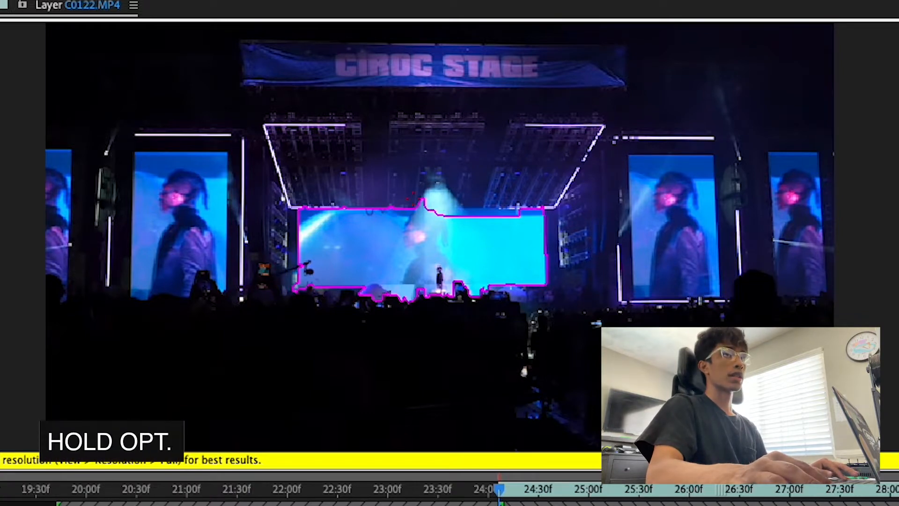
{"action": "left_click_drag", "start_coordinate": [406, 202], "coordinate": [506, 211]}
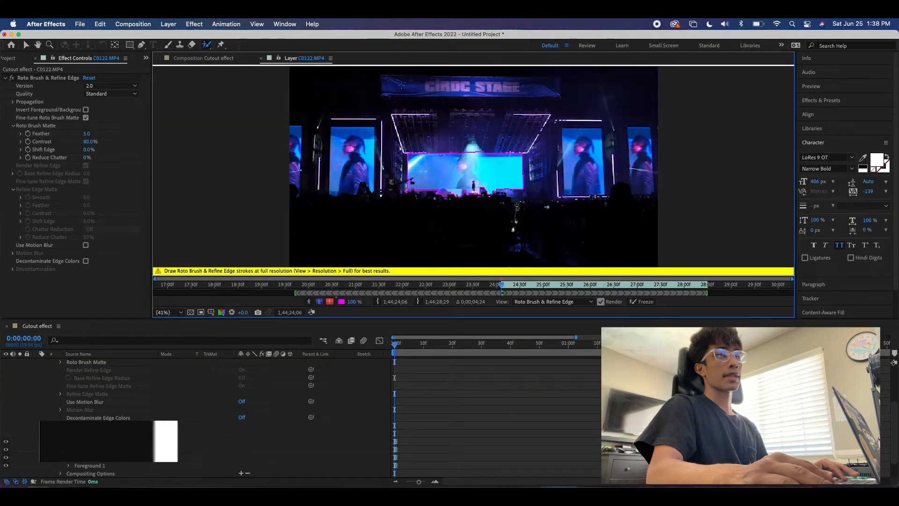
Add the CIROC STAGE banner to the Roto Brush selection and correct the outline above the central screen at 0:00:00:02.
{"action": "left_click_drag", "start_coordinate": [280, 63], "coordinate": [614, 63]}
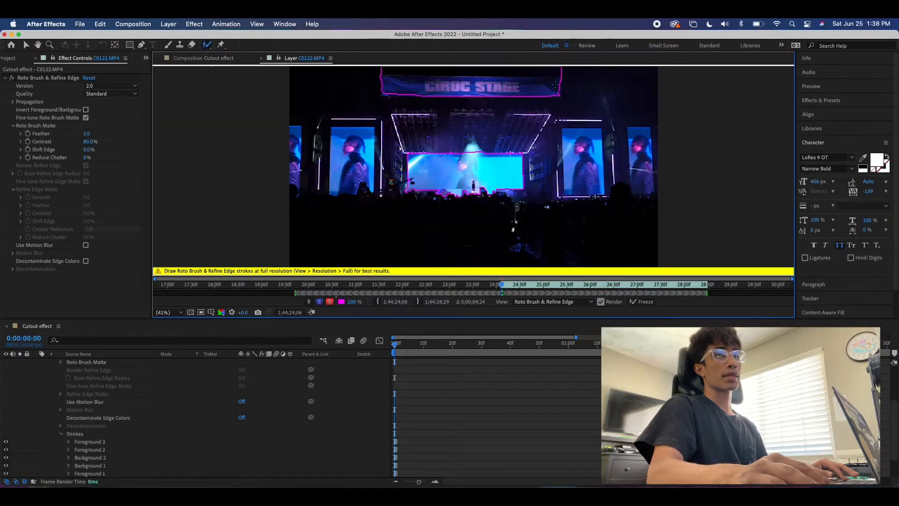
{"action": "left_click_drag", "start_coordinate": [428, 70], "coordinate": [557, 72]}
{"action": "mouse_move", "coordinate": [396, 344]}
{"action": "left_mouse_down"}
{"action": "mouse_move", "coordinate": [410, 343]}
{"action": "mouse_move", "coordinate": [399, 344]}
{"action": "left_mouse_up"}
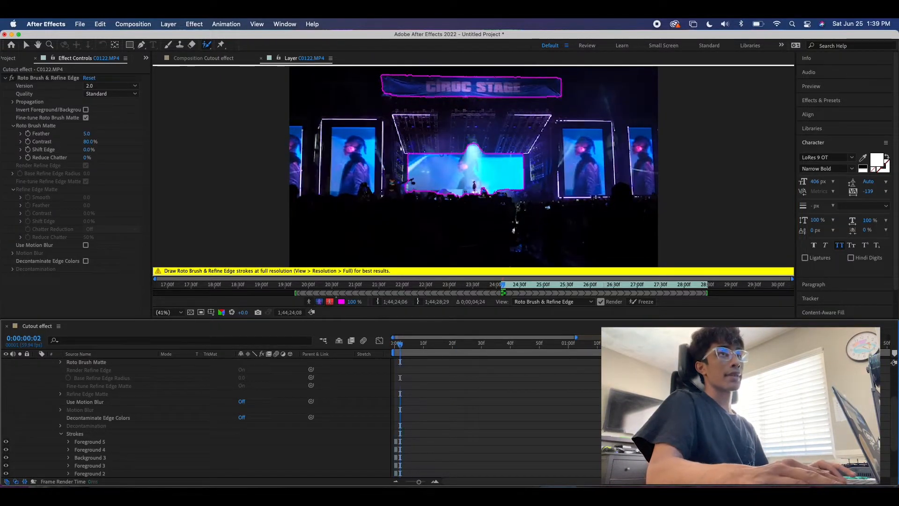
{"action": "left_click_drag", "start_coordinate": [467, 146], "coordinate": [480, 147]}
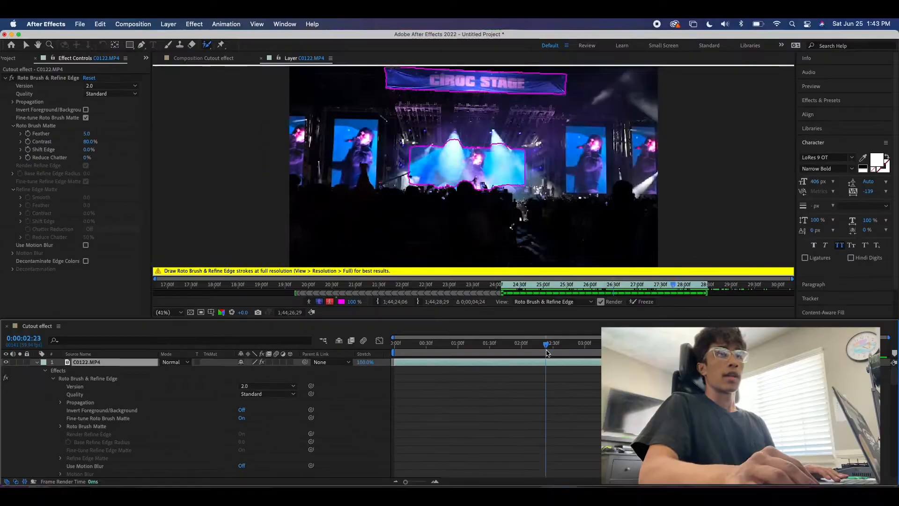
Scrub through the clip to 0:00:02:55 to examine the propagated Roto Brush outline.
{"action": "left_click", "coordinate": [544, 358]}
{"action": "left_click_drag", "start_coordinate": [535, 346], "coordinate": [571, 331]}
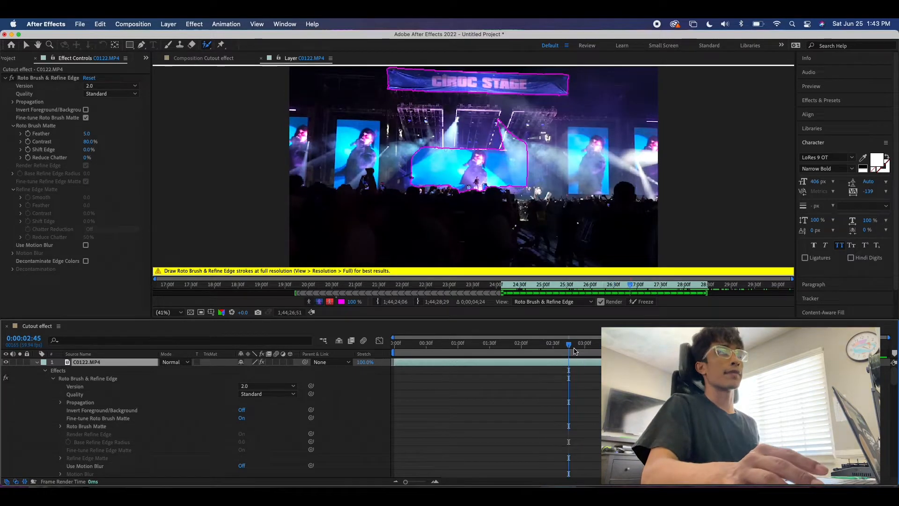
{"action": "left_click_drag", "start_coordinate": [569, 344], "coordinate": [580, 345]}
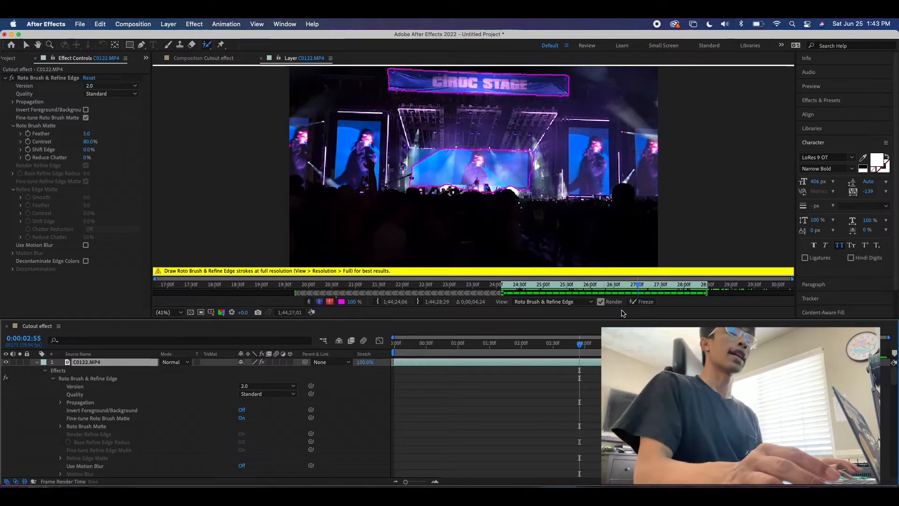
Duplicate the rotoscoped layer and enable Invert Foreground/Background on the copy.
{"action": "left_click", "coordinate": [37, 363]}
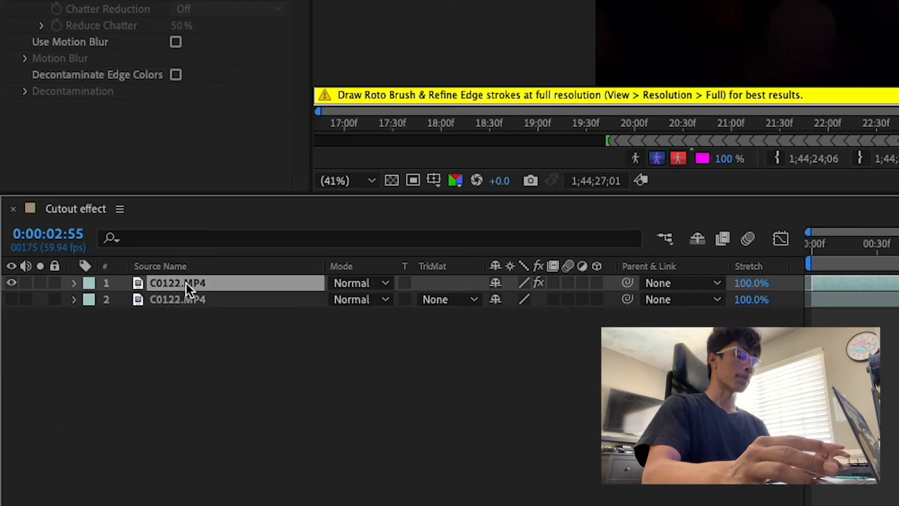
{"action": "key", "text": "super+d"}
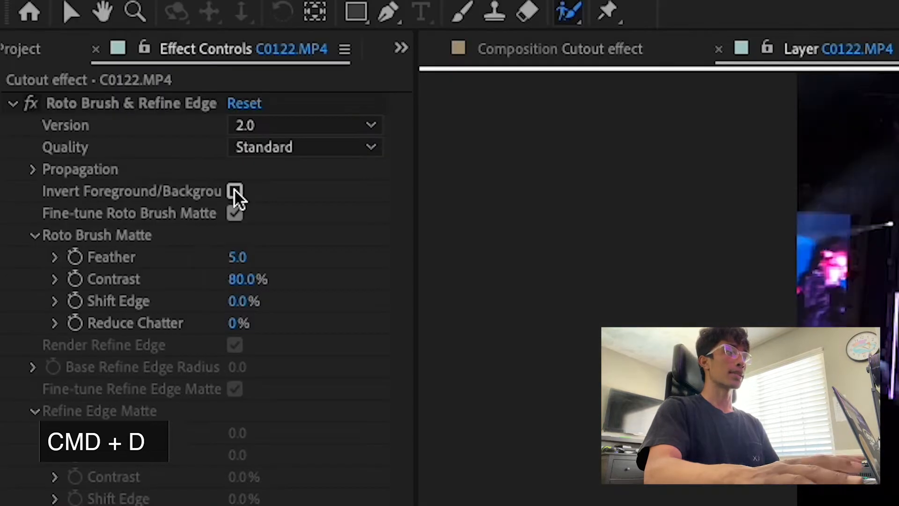
{"action": "left_click", "coordinate": [235, 191]}
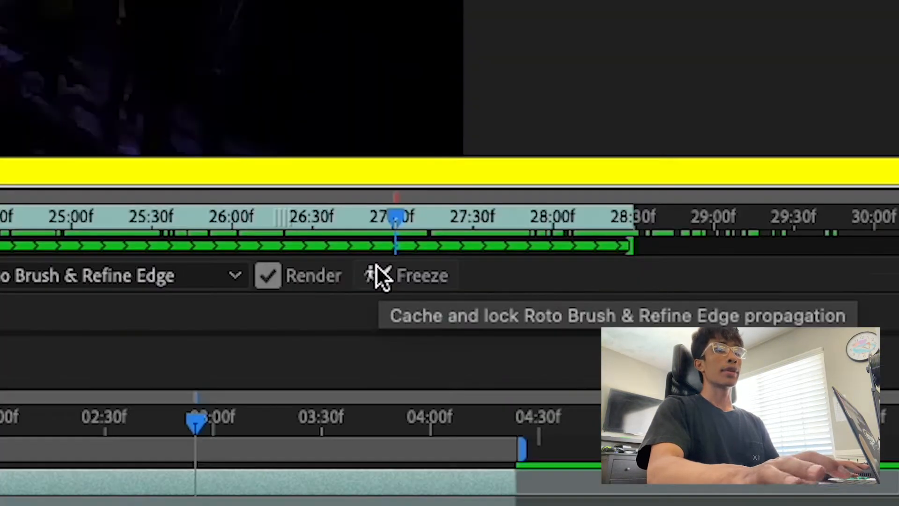
Freeze the Roto Brush propagation of both rotoscoped layers and make the top layer visible again.
{"action": "left_click", "coordinate": [633, 302]}
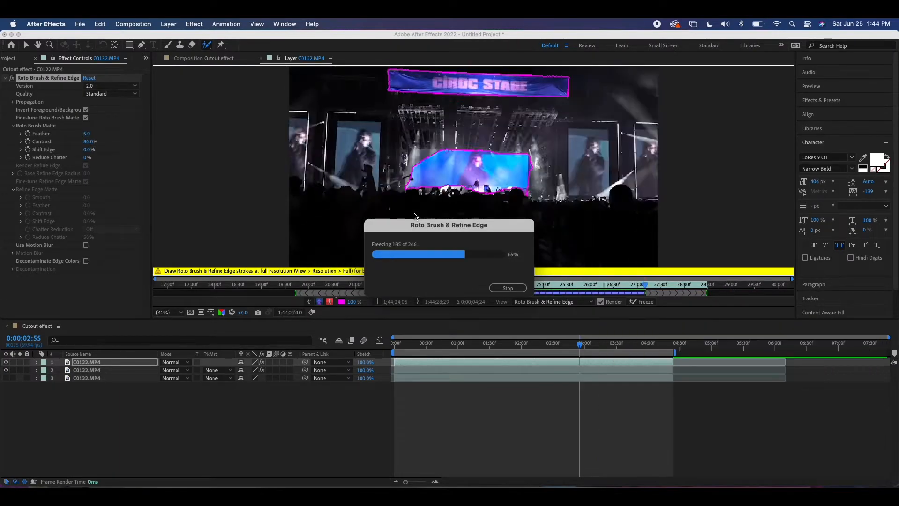
{"action": "left_click", "coordinate": [32, 372]}
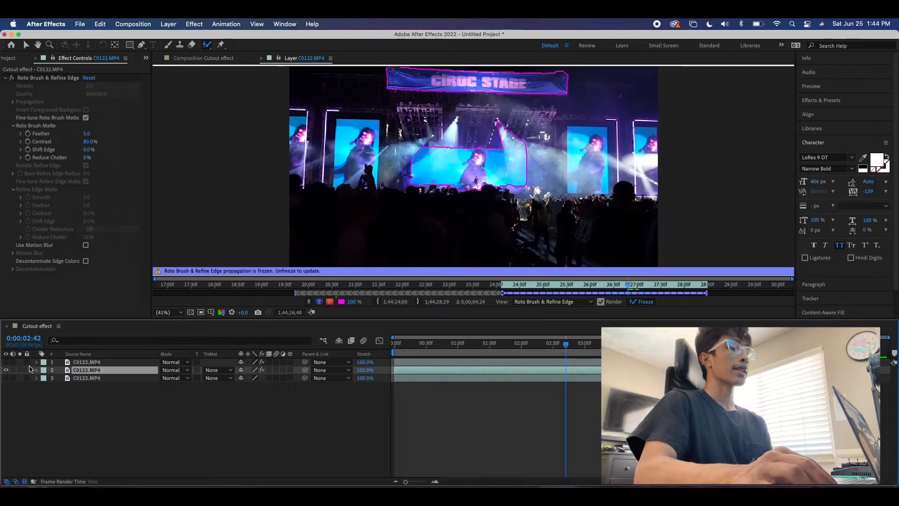
{"action": "left_click", "coordinate": [3, 362]}
{"action": "left_click", "coordinate": [6, 362]}
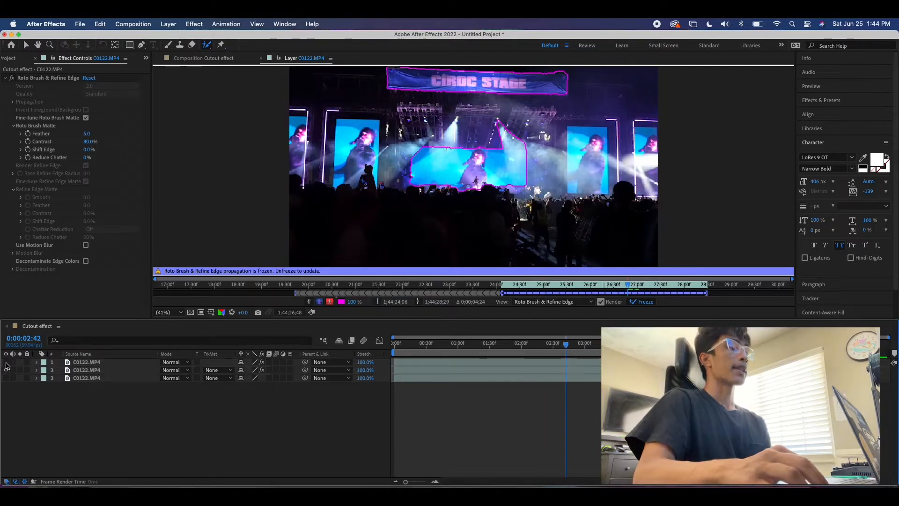
Switch to the Cutout effect composition and toggle layer visibility to examine the inverted cutout, the screen-and-banner cutout and the original footage.
{"action": "left_click", "coordinate": [212, 59]}
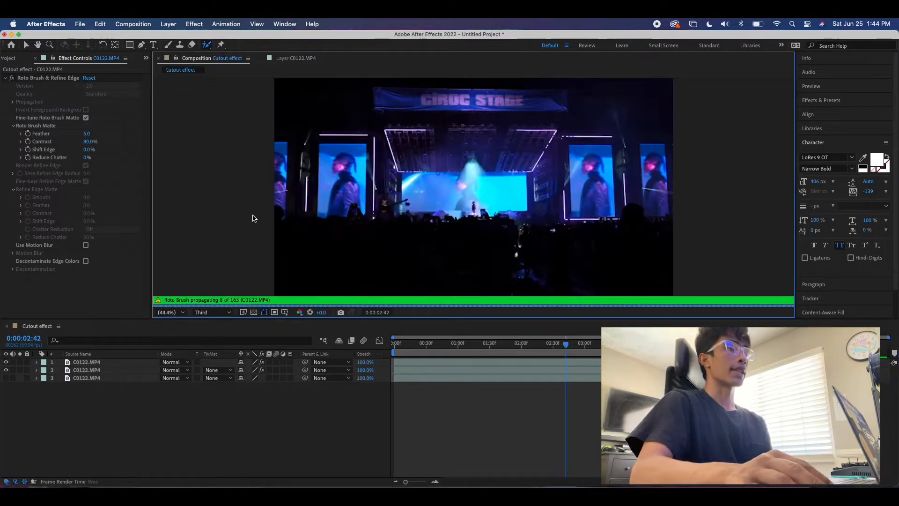
{"action": "left_click", "coordinate": [87, 370]}
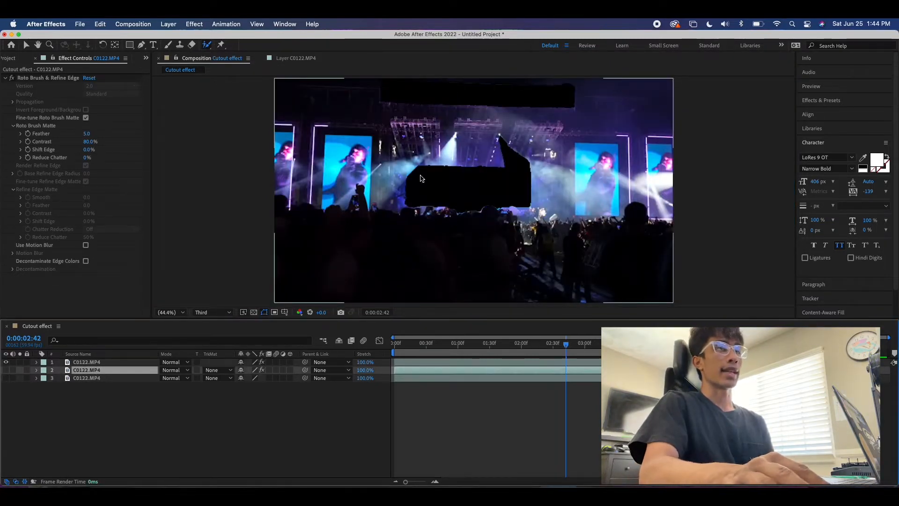
{"action": "left_click", "coordinate": [6, 362]}
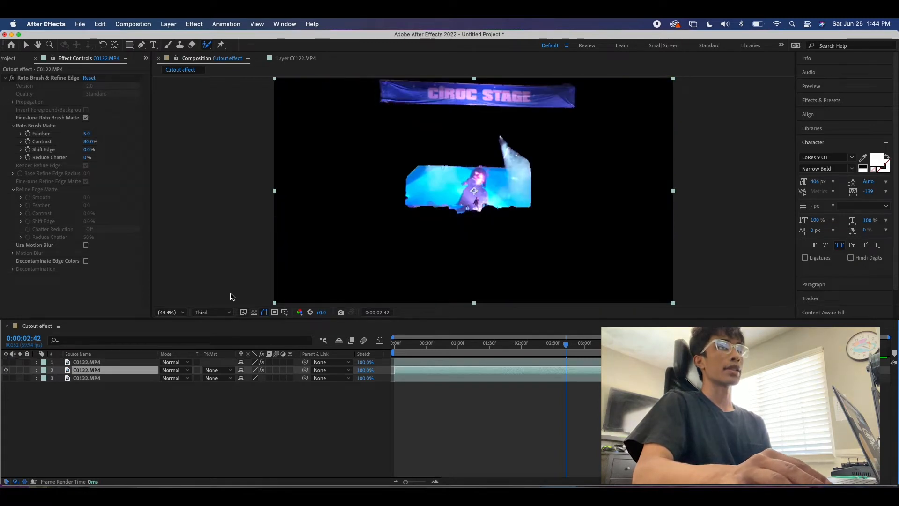
{"action": "left_click", "coordinate": [7, 362]}
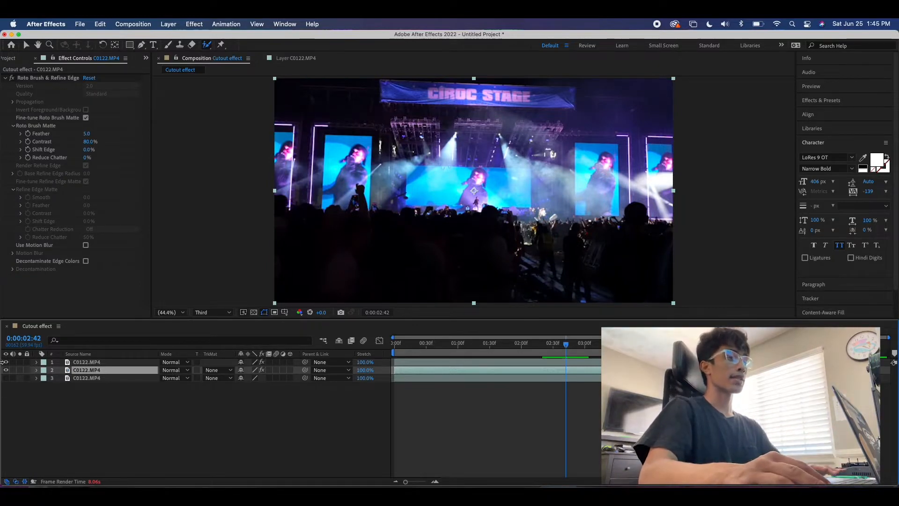
{"action": "left_click", "coordinate": [5, 370]}
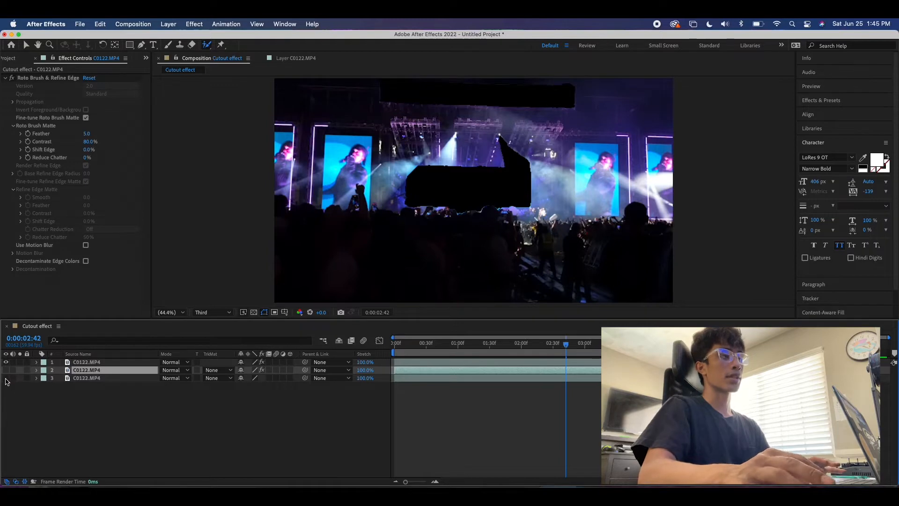
{"action": "left_click", "coordinate": [5, 378]}
{"action": "left_click", "coordinate": [6, 362]}
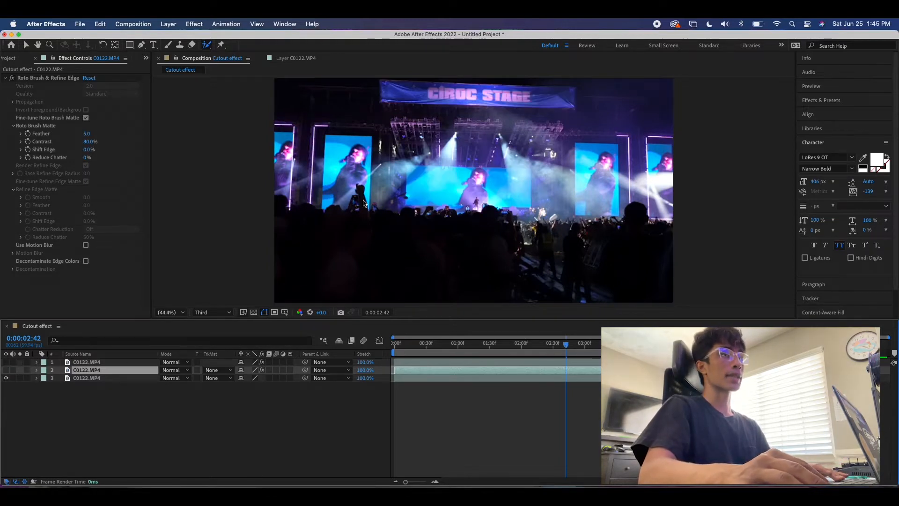
{"action": "left_click", "coordinate": [6, 362]}
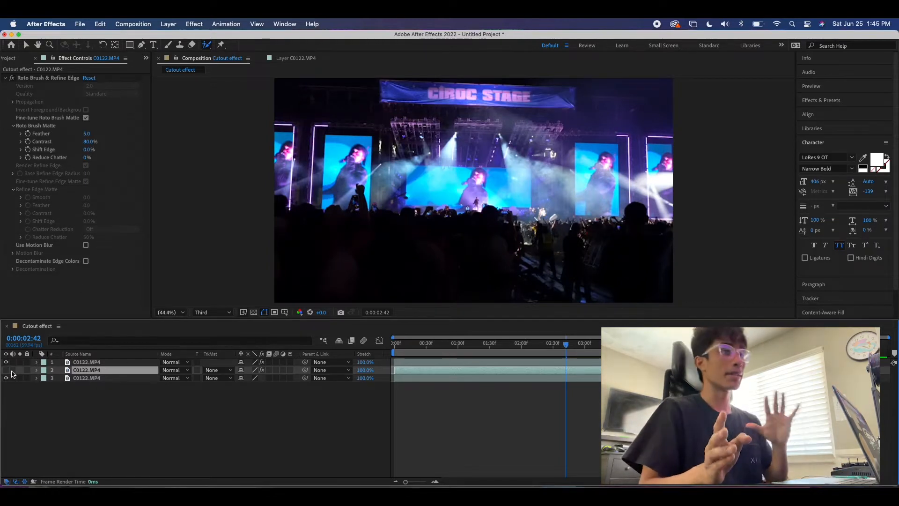
Rename the top layer, the inverted roto copy, as Cutout.
{"action": "left_click", "coordinate": [121, 364]}
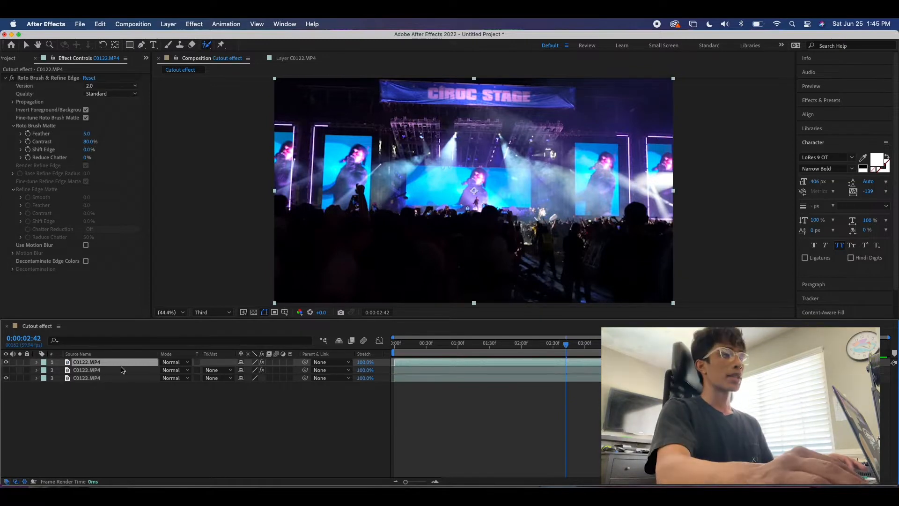
{"action": "right_click", "coordinate": [83, 365]}
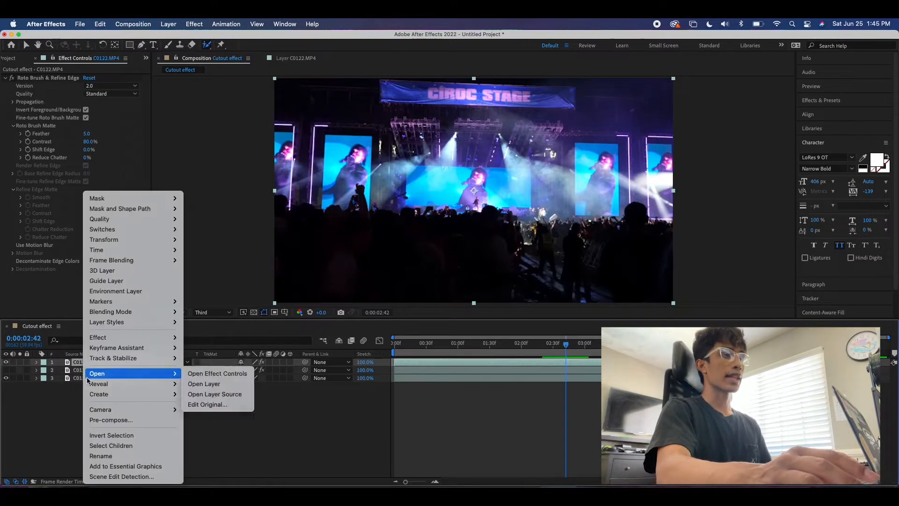
{"action": "left_click", "coordinate": [120, 456]}
{"action": "type", "text": "Cu"}
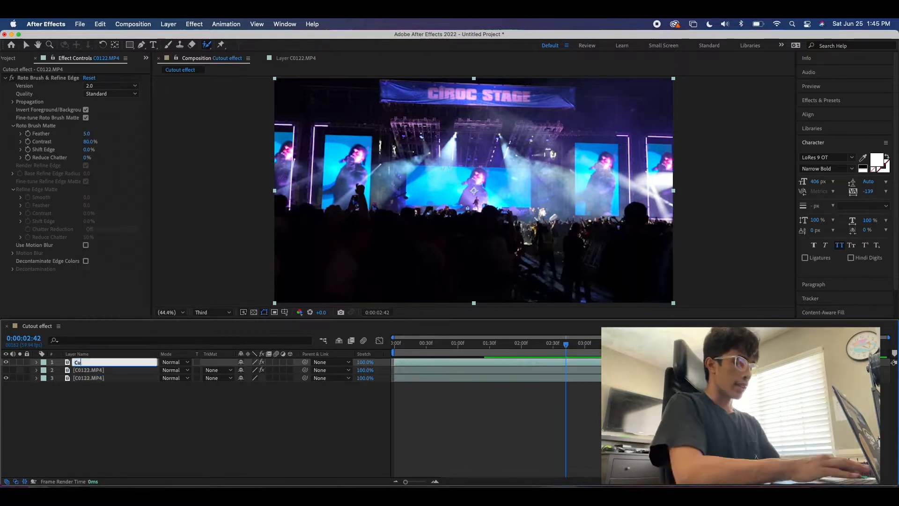
{"action": "type", "text": "tout"}
Rename the second layer, holding the screen and banner, as Cut in.
{"action": "left_click", "coordinate": [90, 371]}
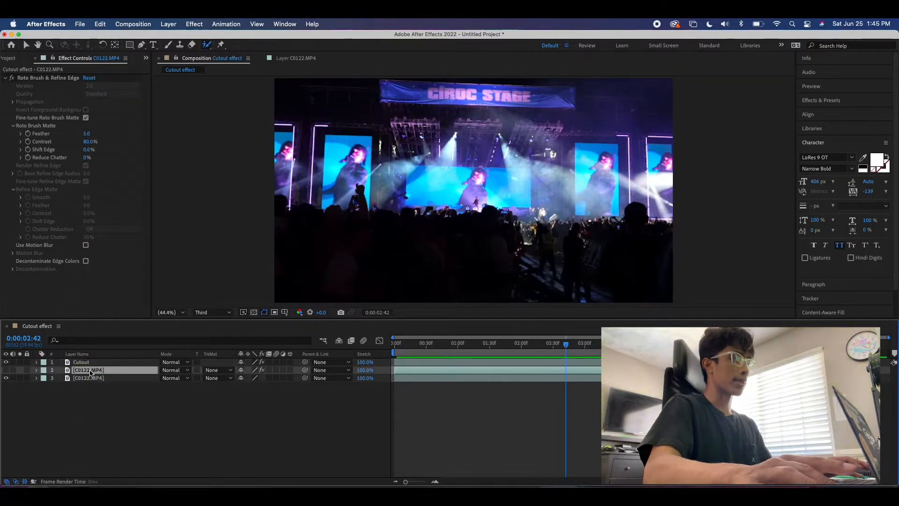
{"action": "right_click", "coordinate": [90, 371]}
{"action": "left_click", "coordinate": [120, 456]}
{"action": "type", "text": "Cut in"}
{"action": "left_click", "coordinate": [117, 450]}
Hide the original C0122.MP4 layer and view the Cut in and Cutout layers each on their own.
{"action": "left_click", "coordinate": [7, 378]}
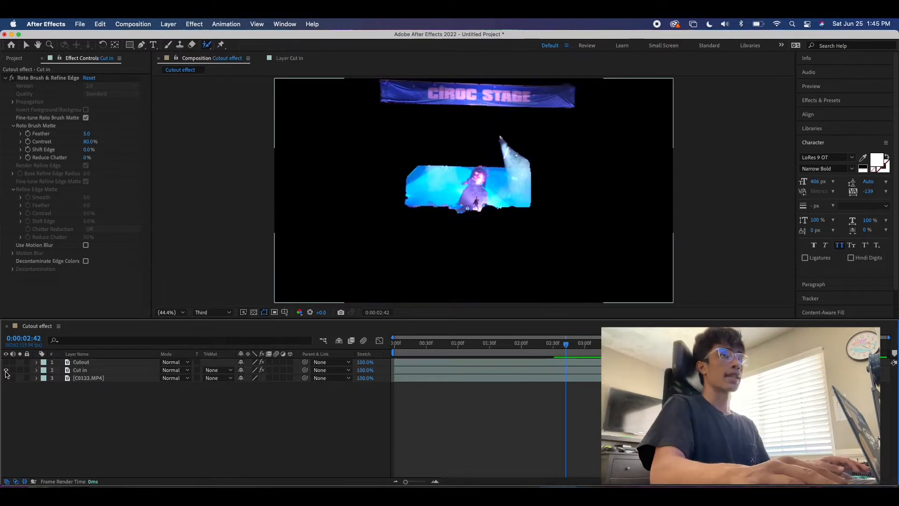
{"action": "left_click", "coordinate": [6, 362]}
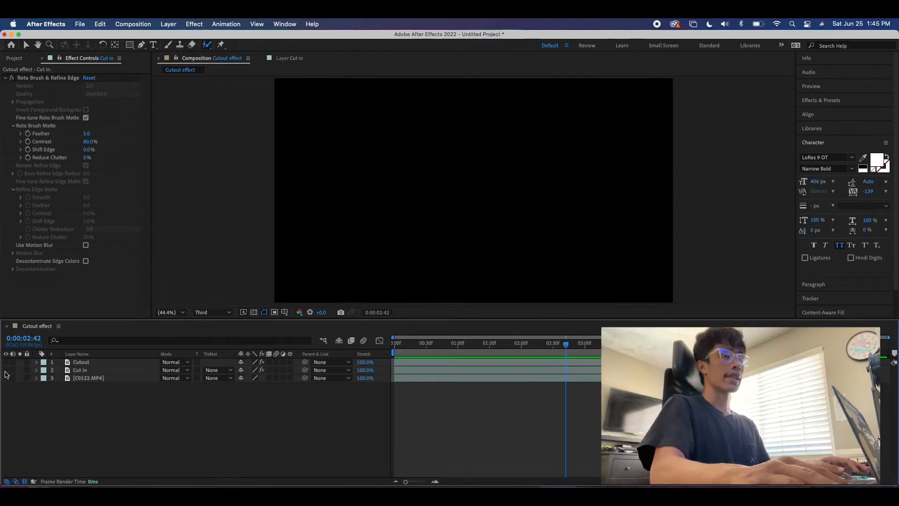
{"action": "left_click", "coordinate": [6, 370]}
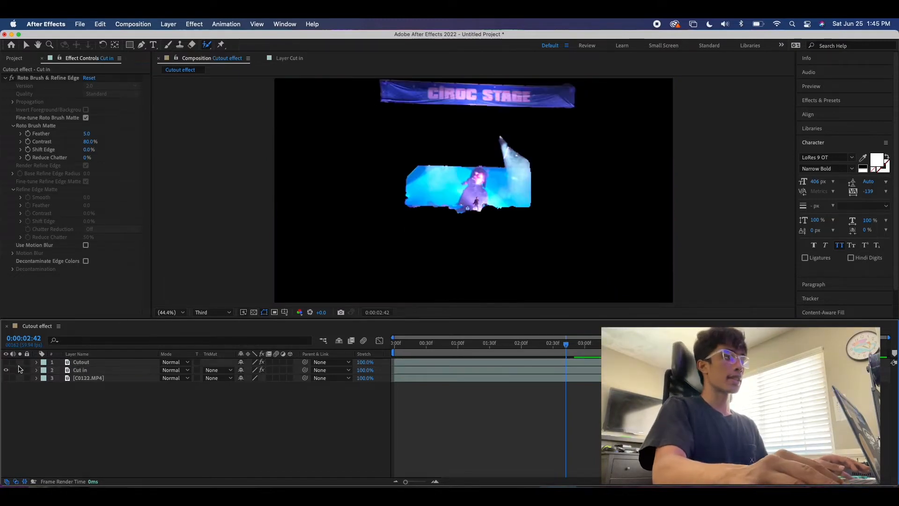
{"action": "left_click", "coordinate": [6, 370]}
{"action": "left_click", "coordinate": [6, 362]}
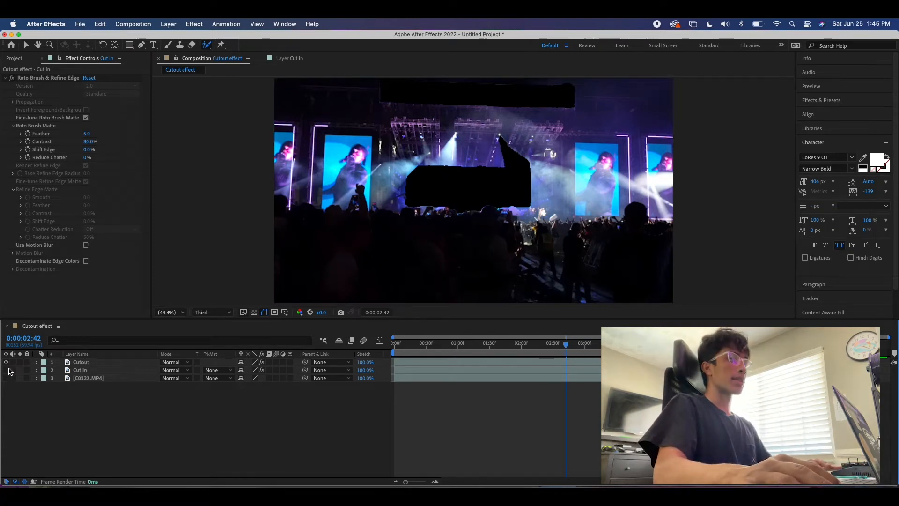
Show the original C0122.MP4 layer and apply the Offset effect to it.
{"action": "left_click", "coordinate": [109, 363]}
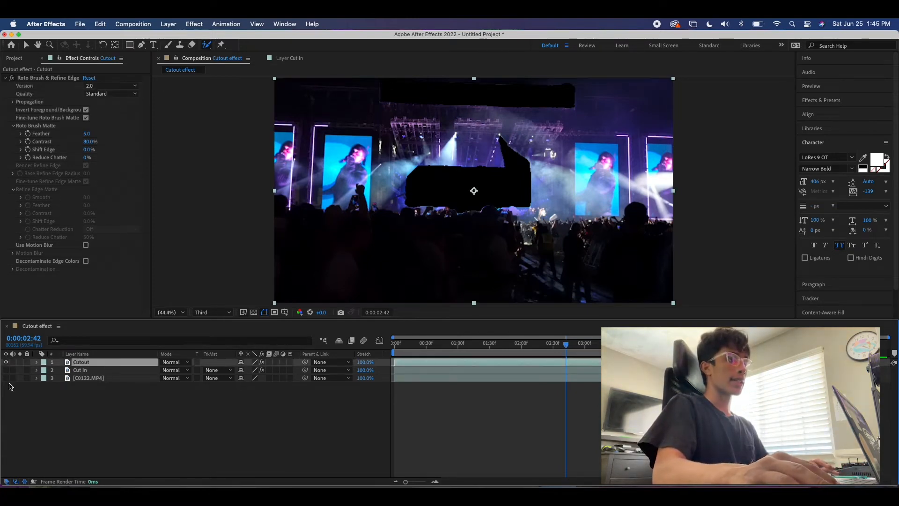
{"action": "left_click", "coordinate": [6, 378]}
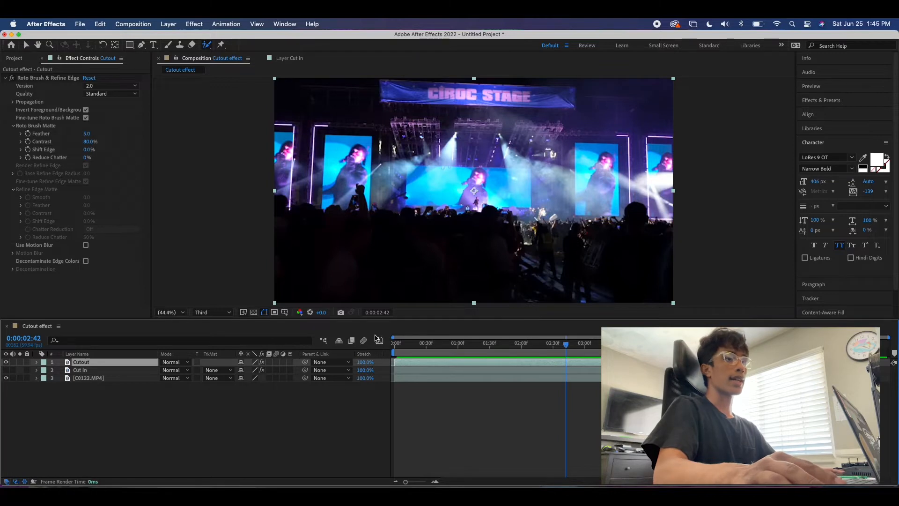
{"action": "key", "text": "super+Down"}
{"action": "key", "text": "super+Down"}
{"action": "left_click", "coordinate": [818, 101]}
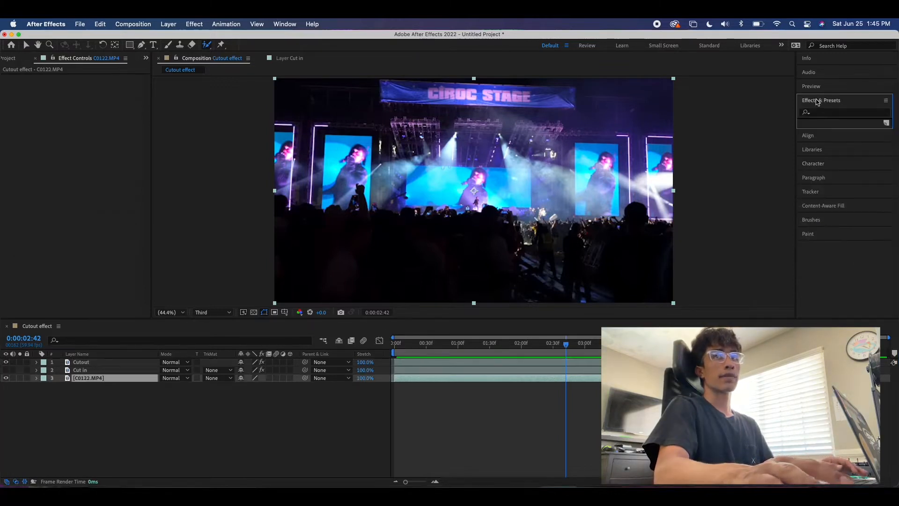
{"action": "left_click", "coordinate": [820, 112]}
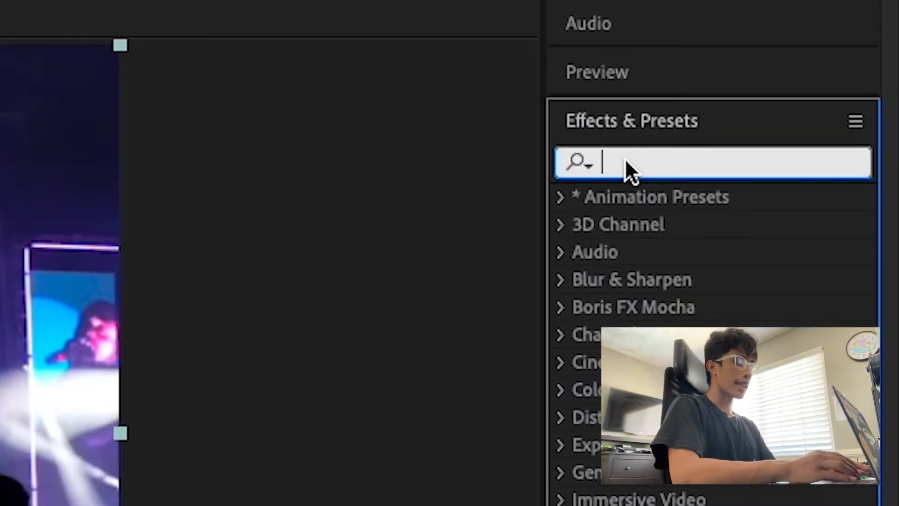
{"action": "type", "text": "offse"}
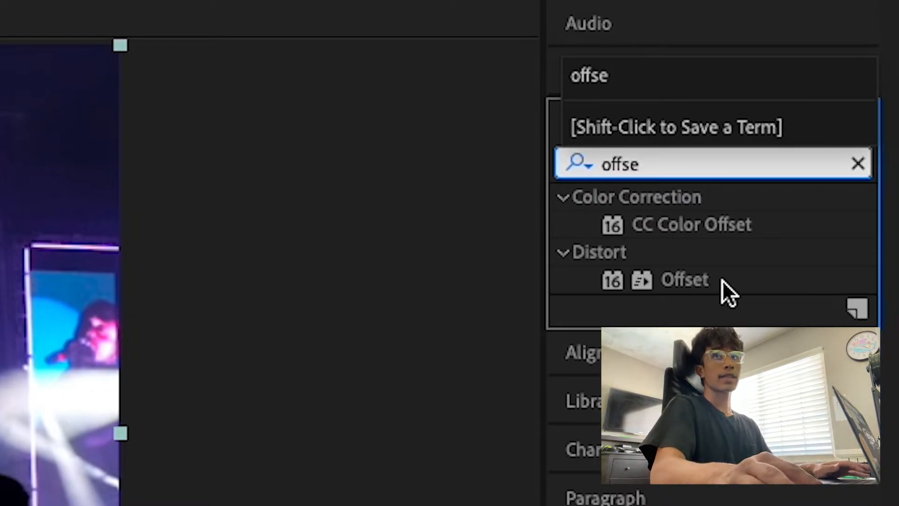
{"action": "left_click_drag", "start_coordinate": [722, 281], "coordinate": [86, 379]}
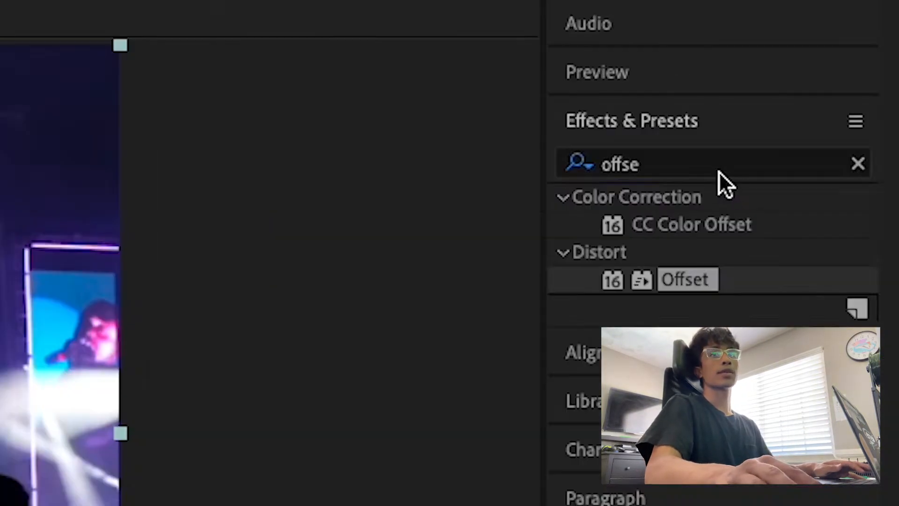
Find the Directional Blur effect and apply it to the C0122.MP4 layer.
{"action": "left_click", "coordinate": [847, 115]}
{"action": "type", "text": "dir"}
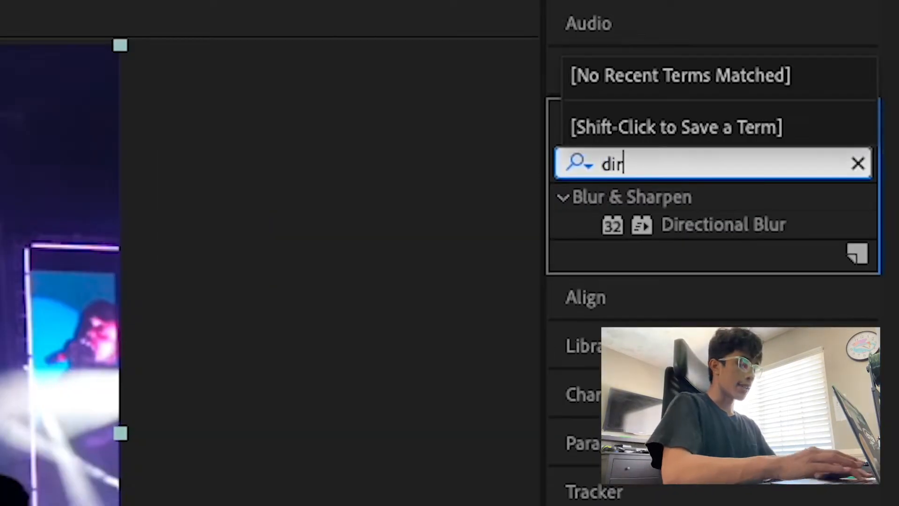
{"action": "type", "text": "ec"}
{"action": "left_click_drag", "start_coordinate": [732, 222], "coordinate": [101, 380]}
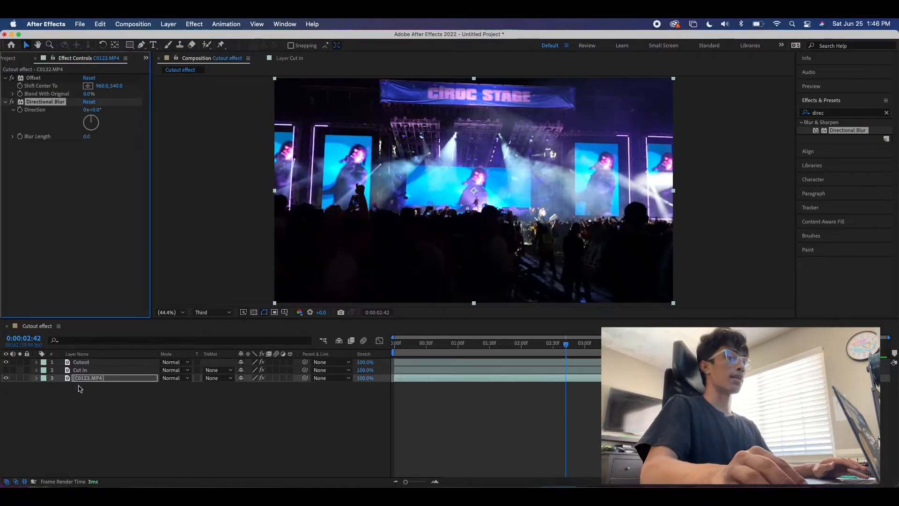
Keyframe the Offset effect's Shift Center To at 0:00:00:56 on C0122.MP4, and move the current time to 0:00:01:17.
{"action": "left_click", "coordinate": [37, 379]}
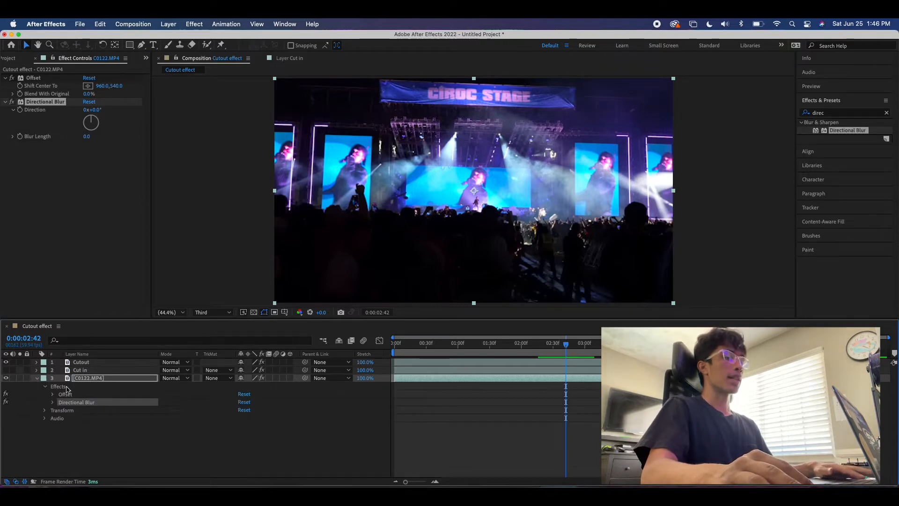
{"action": "left_click", "coordinate": [51, 395]}
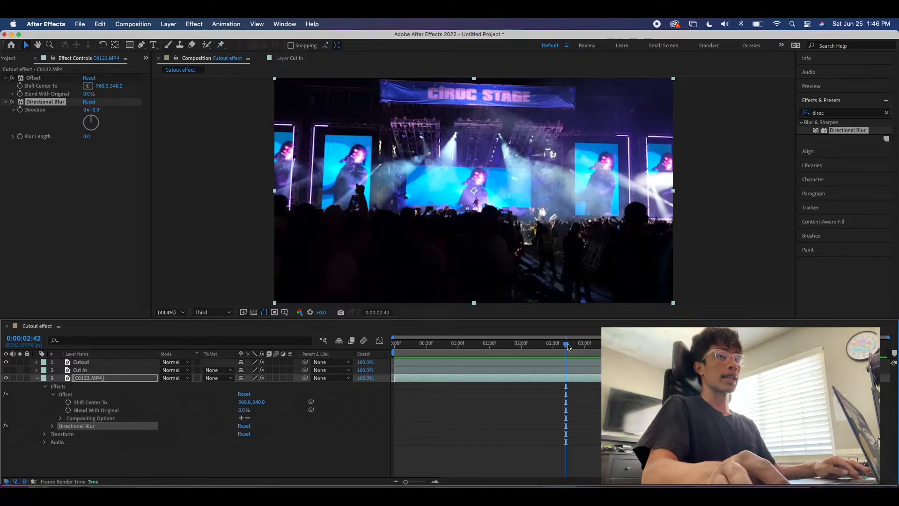
{"action": "left_click_drag", "start_coordinate": [566, 345], "coordinate": [454, 345]}
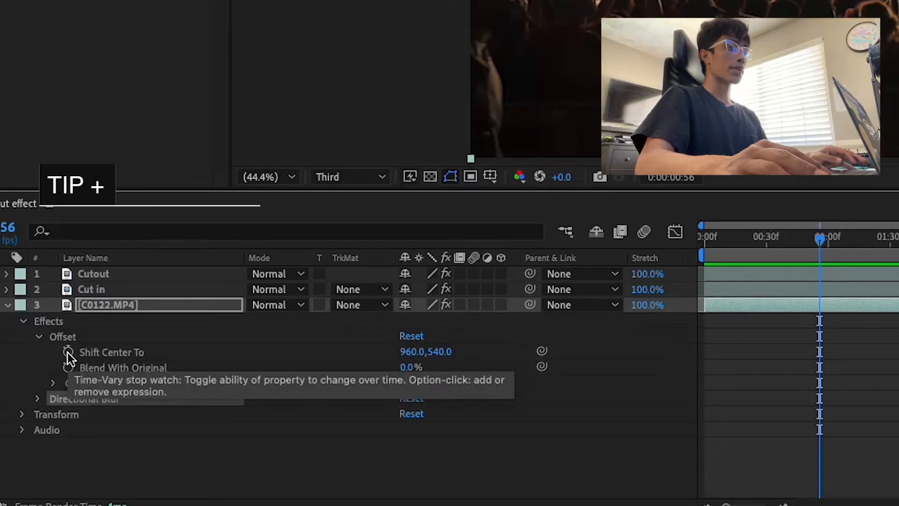
{"action": "left_click", "coordinate": [69, 353]}
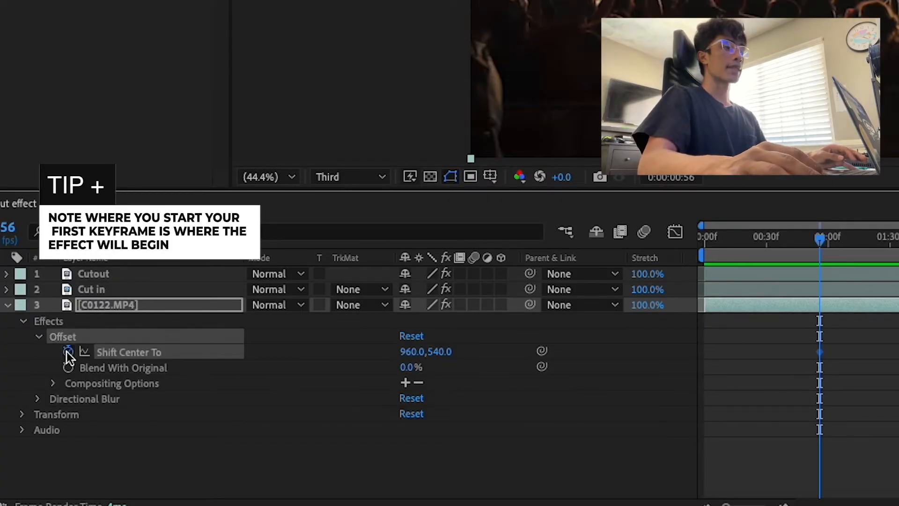
{"action": "left_click_drag", "start_coordinate": [826, 238], "coordinate": [860, 240]}
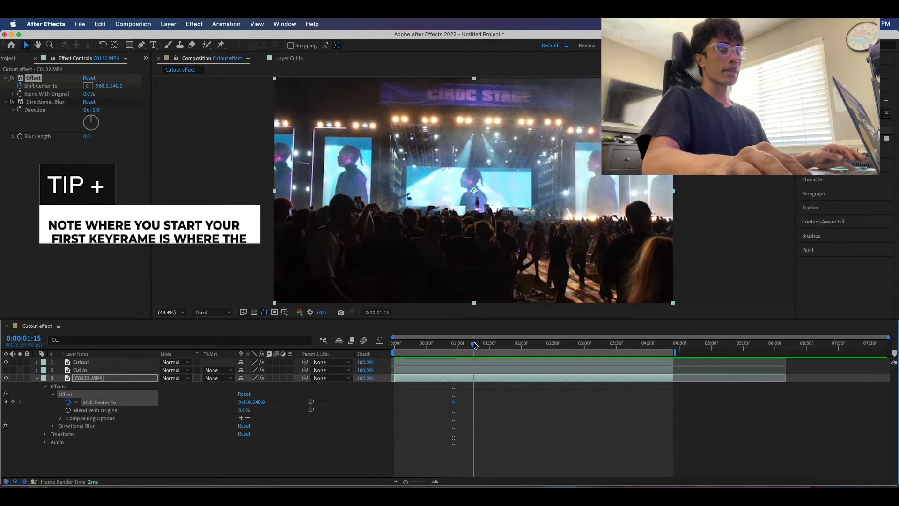
{"action": "left_click_drag", "start_coordinate": [474, 346], "coordinate": [475, 346]}
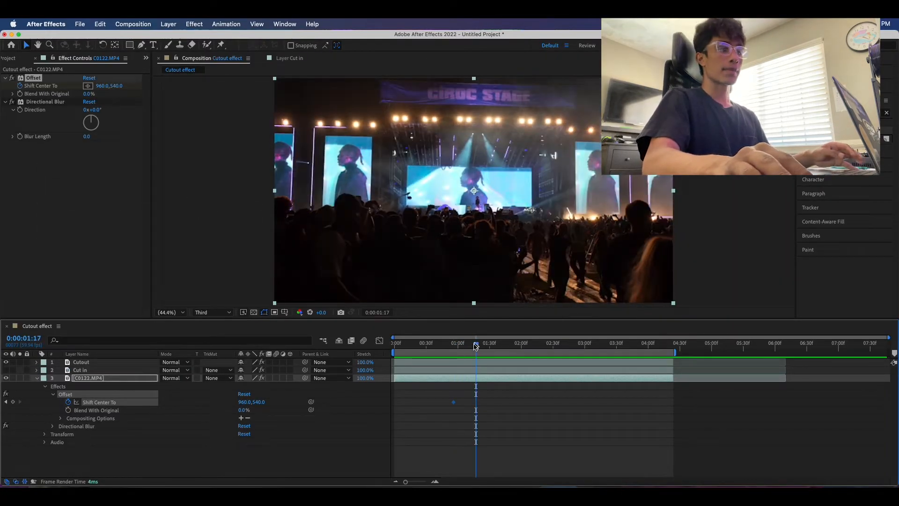
Try shifting the Offset center of C0122.MP4 vertically and horizontally, undoing each trial.
{"action": "left_click_drag", "start_coordinate": [258, 402], "coordinate": [134, 405]}
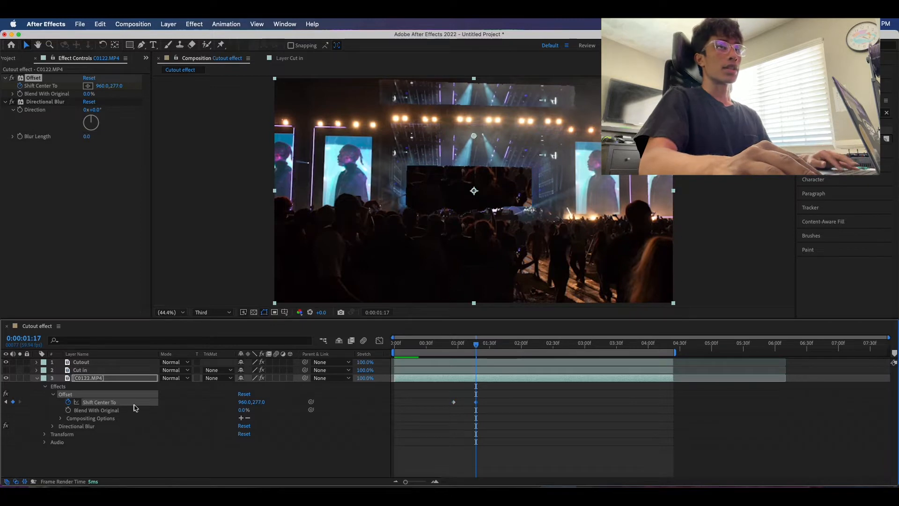
{"action": "key", "text": "super+z"}
{"action": "left_click_drag", "start_coordinate": [257, 402], "coordinate": [609, 375]}
{"action": "key", "text": "super+z"}
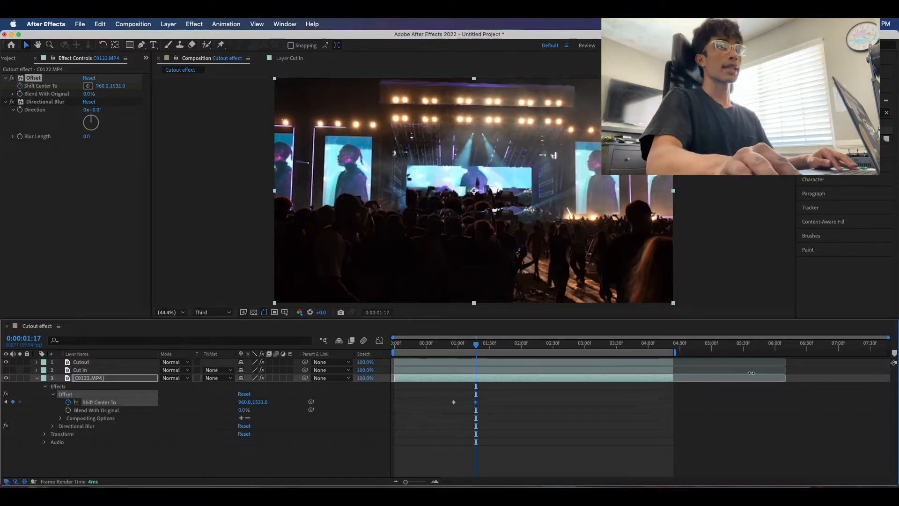
{"action": "left_click_drag", "start_coordinate": [243, 401], "coordinate": [537, 412]}
{"action": "key", "text": "super+z"}
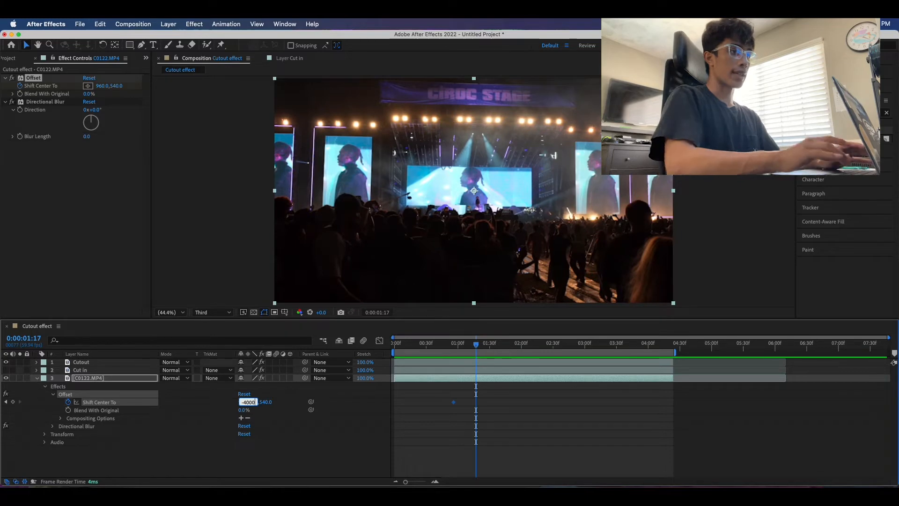
Set the horizontal Shift Center To value at 0:00:01:17 to -4000, and extend it to -4795.
{"action": "key", "text": "Return"}
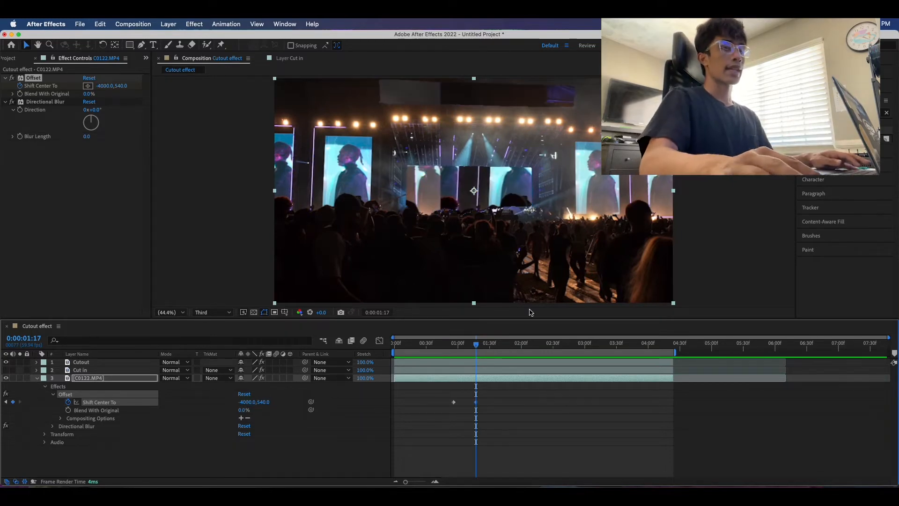
{"action": "left_click_drag", "start_coordinate": [245, 403], "coordinate": [91, 425]}
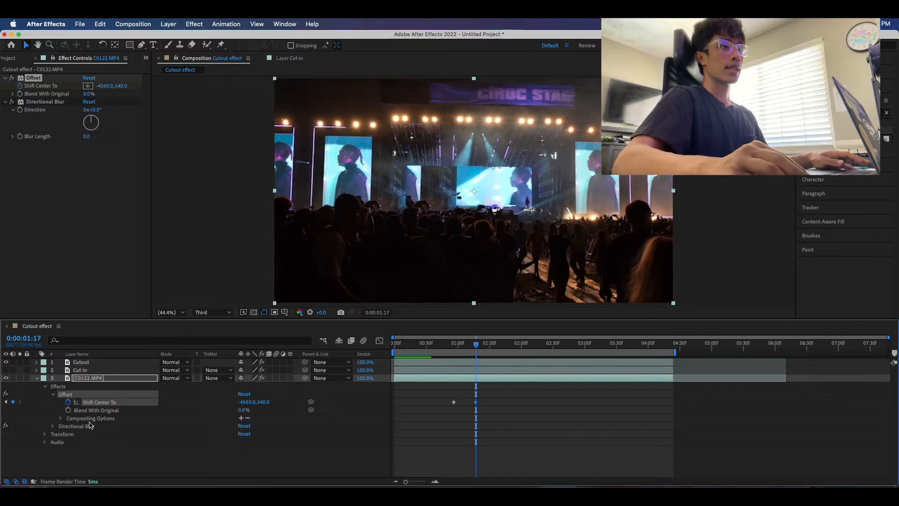
{"action": "left_click_drag", "start_coordinate": [248, 403], "coordinate": [140, 402]}
Preview the shift and slow it down by moving its end keyframe to about 0:00:01:41.
{"action": "left_click_drag", "start_coordinate": [476, 346], "coordinate": [436, 350]}
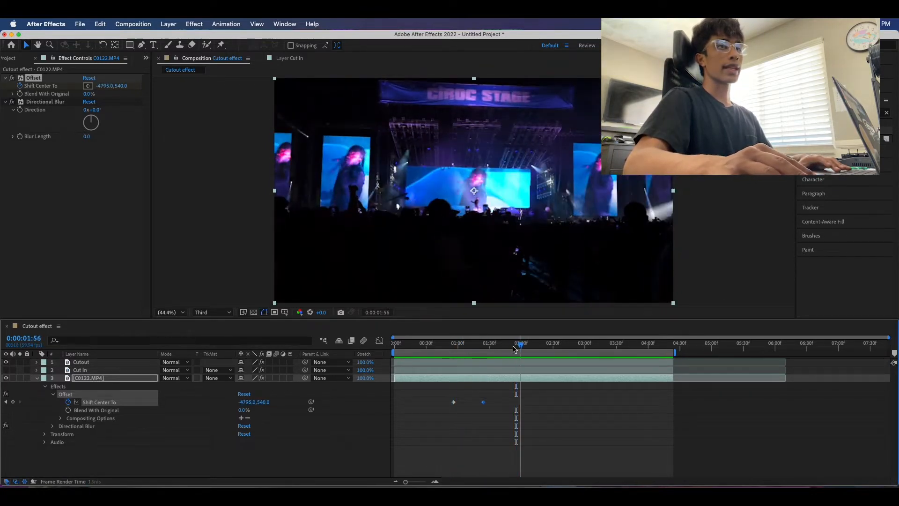
{"action": "key", "text": "space"}
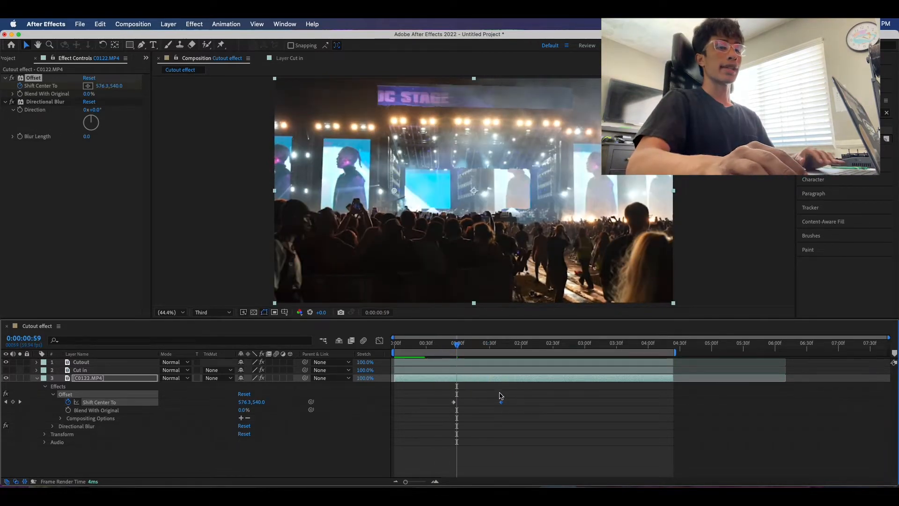
{"action": "left_click", "coordinate": [500, 395]}
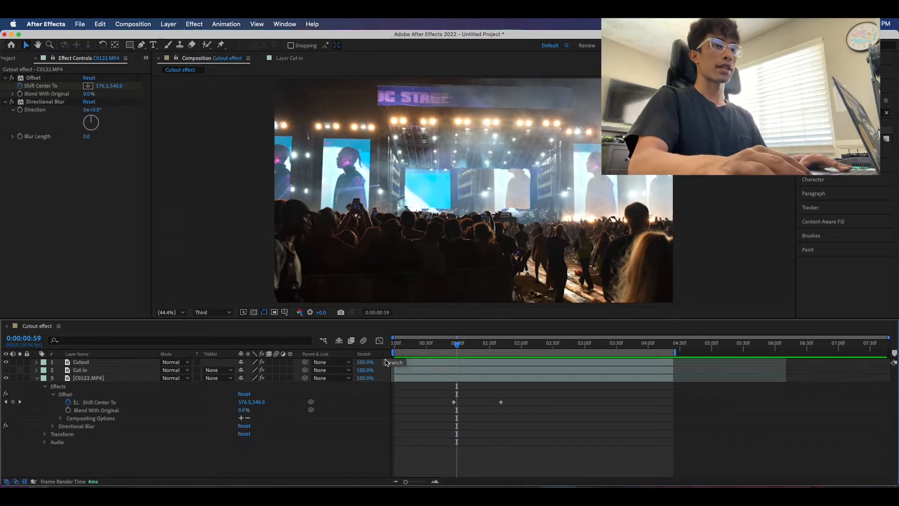
Shape the Shift Center To speed graph into a smooth central peak, extend the end keyframe to about 0:00:01:58, and preview it.
{"action": "left_click", "coordinate": [452, 400]}
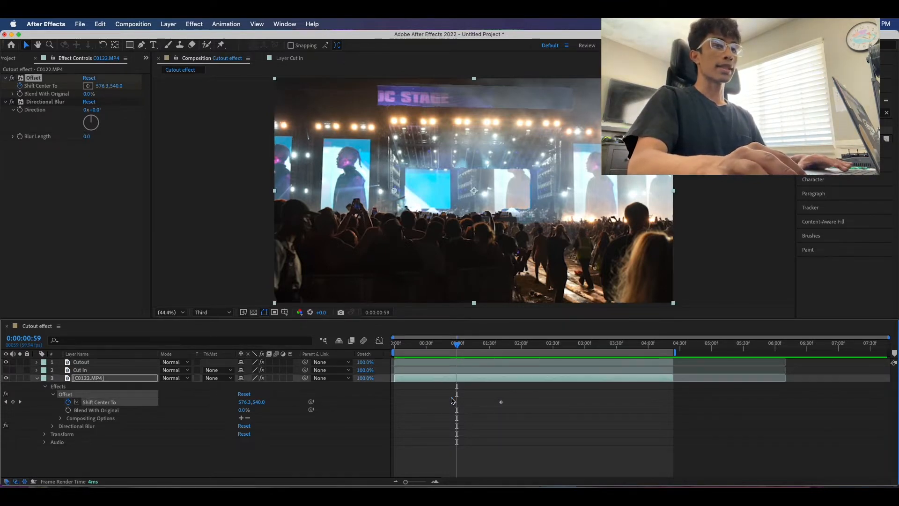
{"action": "left_click", "coordinate": [380, 341]}
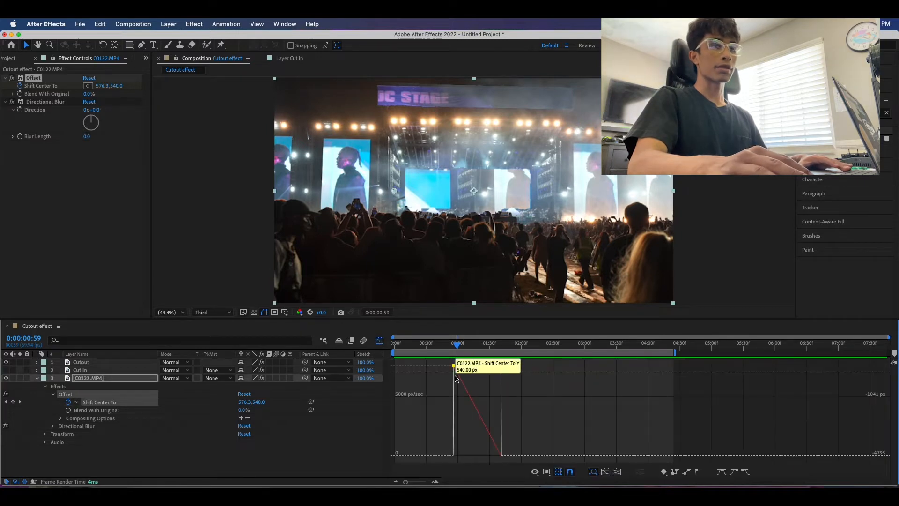
{"action": "left_click_drag", "start_coordinate": [459, 345], "coordinate": [472, 457]}
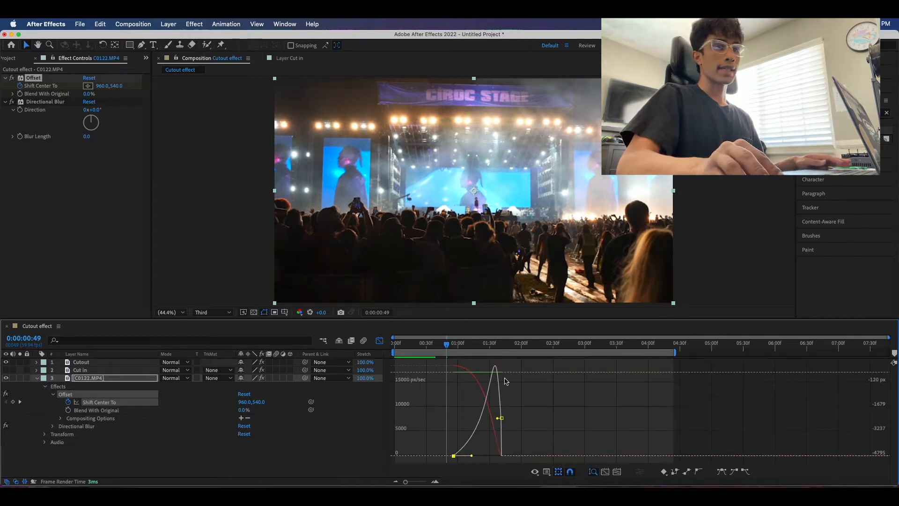
{"action": "left_click_drag", "start_coordinate": [498, 421], "coordinate": [519, 455]}
{"action": "mouse_move", "coordinate": [446, 344]}
{"action": "left_mouse_down"}
{"action": "mouse_move", "coordinate": [518, 333]}
{"action": "mouse_move", "coordinate": [458, 337]}
{"action": "left_mouse_up"}
{"action": "key", "text": "space"}
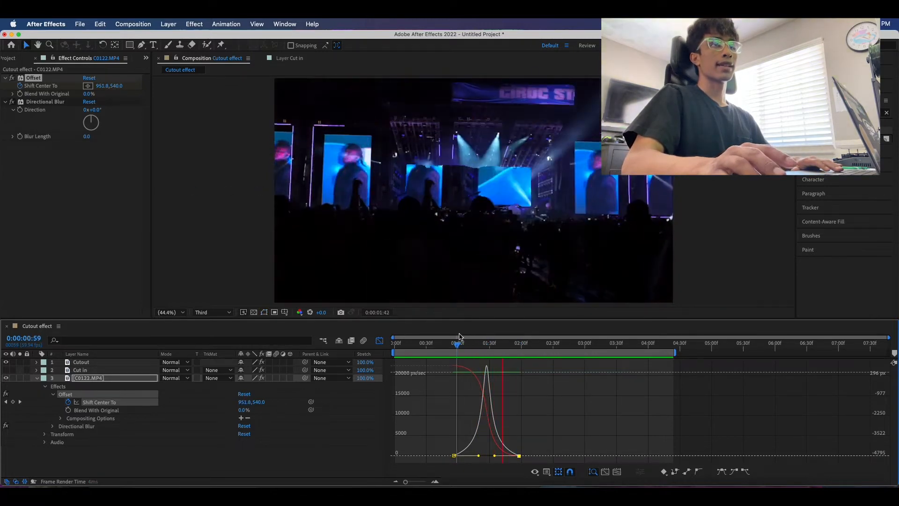
Move the end keyframe of the Shift Center To speed graph to about 0:00:02:21 and preview the slower motion.
{"action": "key", "text": "space"}
{"action": "left_click_drag", "start_coordinate": [518, 457], "coordinate": [544, 456]}
{"action": "left_click_drag", "start_coordinate": [547, 346], "coordinate": [402, 370]}
{"action": "key", "text": "space"}
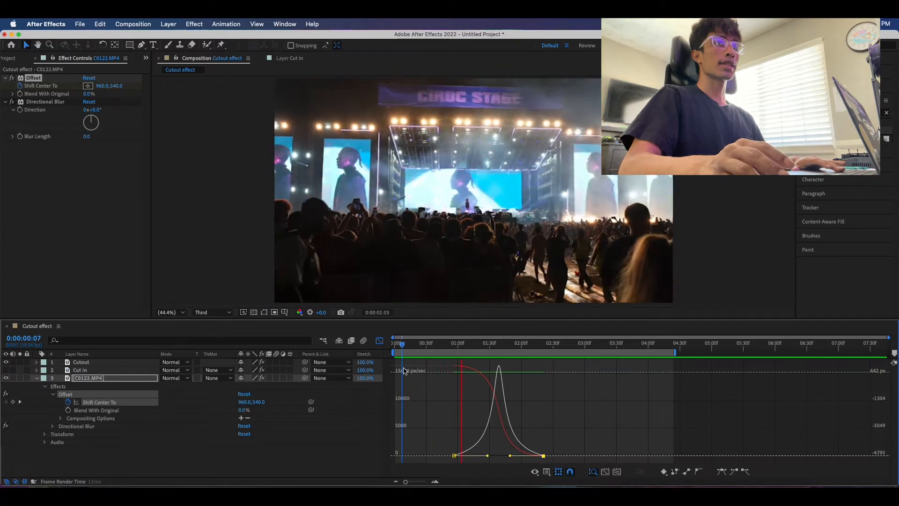
Add a Blur Length keyframe to the Directional Blur on the C0122.MP4 layer at 0:00:01:39, where the shift speed peaks.
{"action": "left_click_drag", "start_coordinate": [464, 345], "coordinate": [486, 342]}
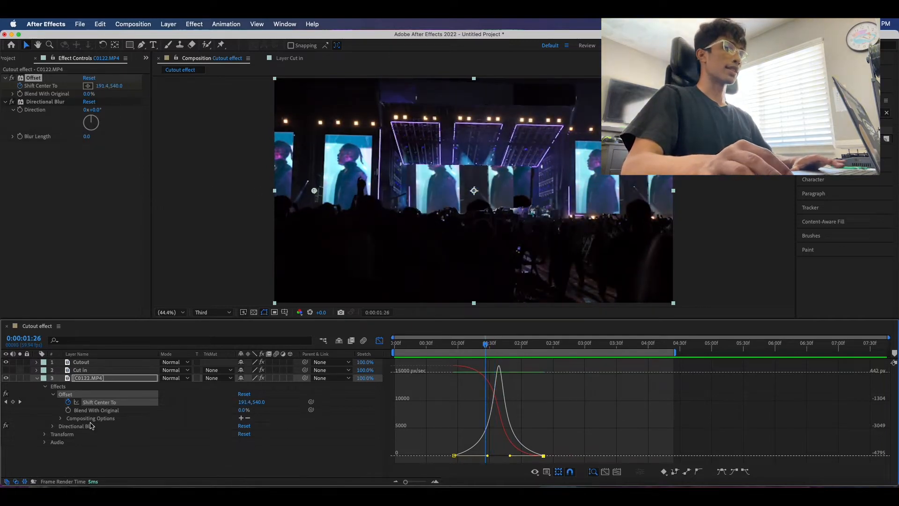
{"action": "left_click_drag", "start_coordinate": [493, 346], "coordinate": [499, 342]}
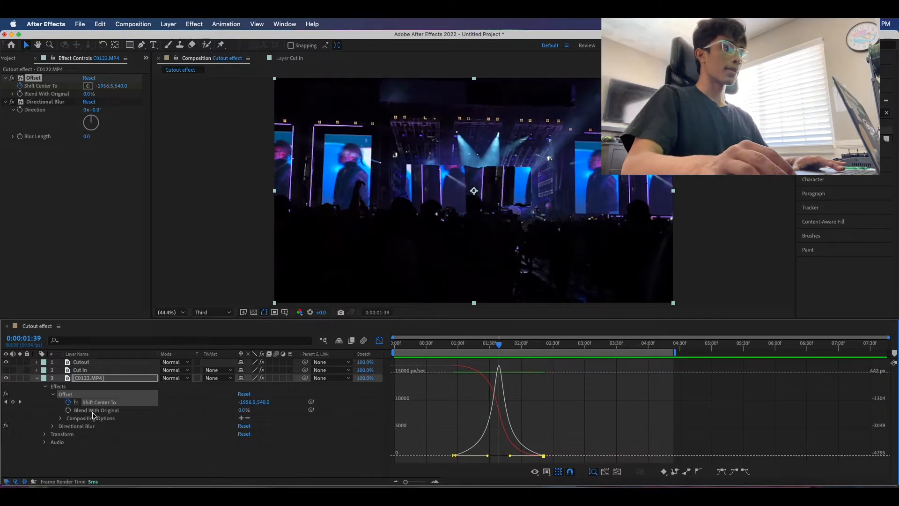
{"action": "left_click", "coordinate": [76, 426]}
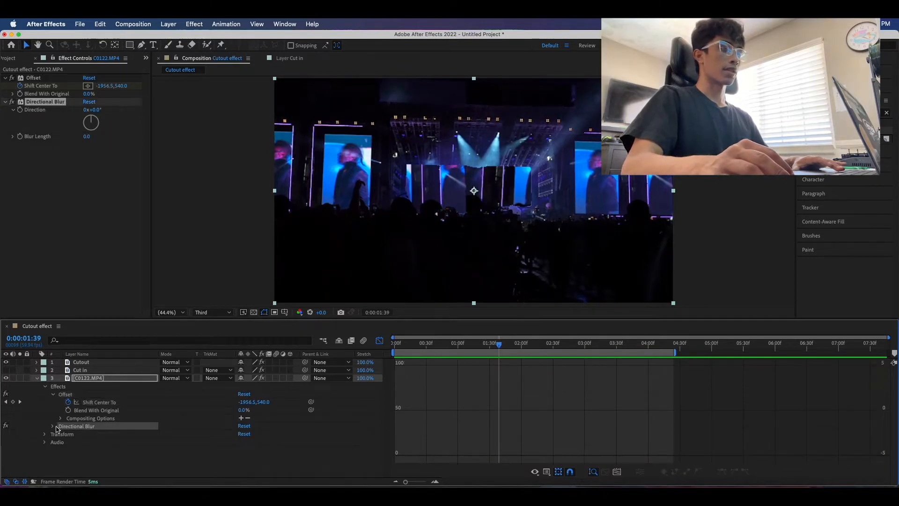
{"action": "left_click", "coordinate": [379, 341]}
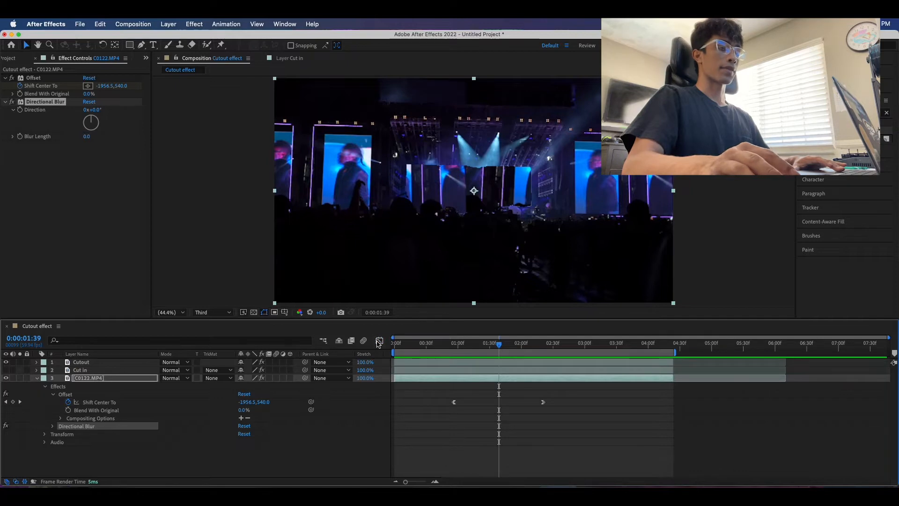
{"action": "left_click", "coordinate": [52, 426]}
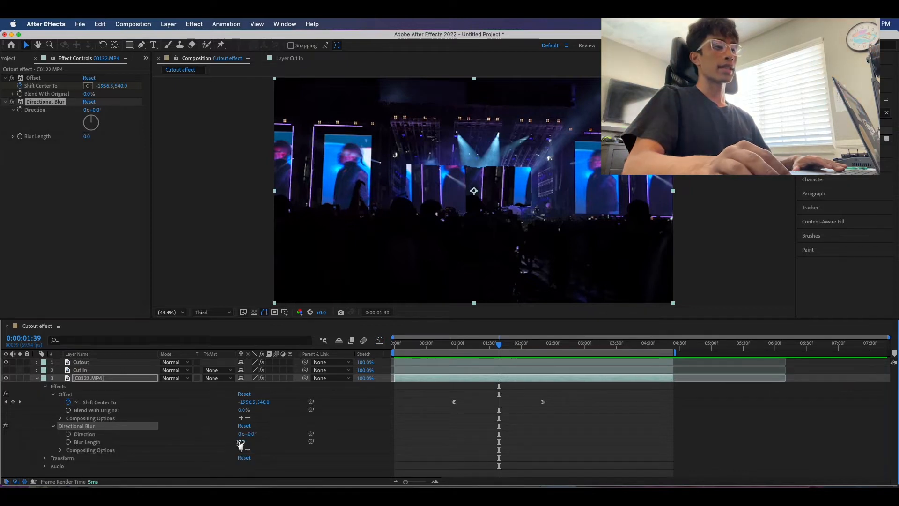
{"action": "left_click", "coordinate": [68, 441]}
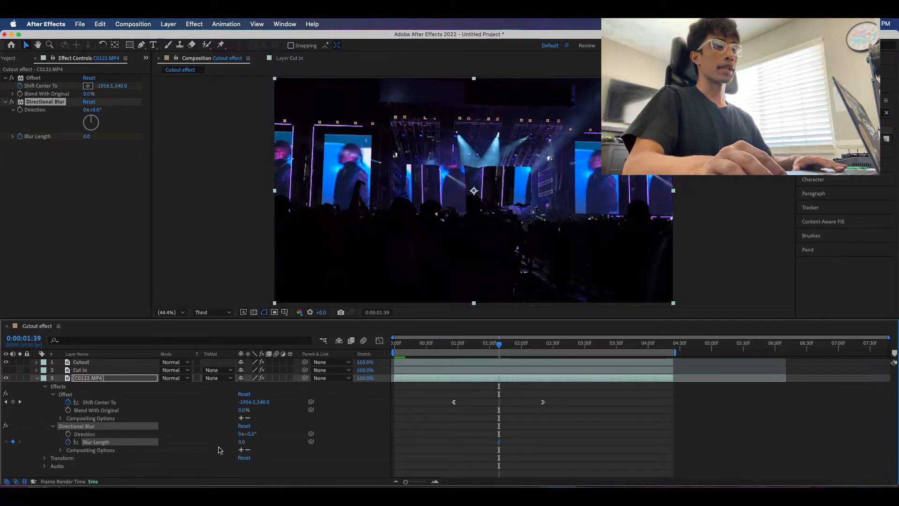
Set the Directional Blur direction to 90° and its Blur Length to 65.6 at 0:00:01:39.
{"action": "left_click_drag", "start_coordinate": [240, 442], "coordinate": [356, 427]}
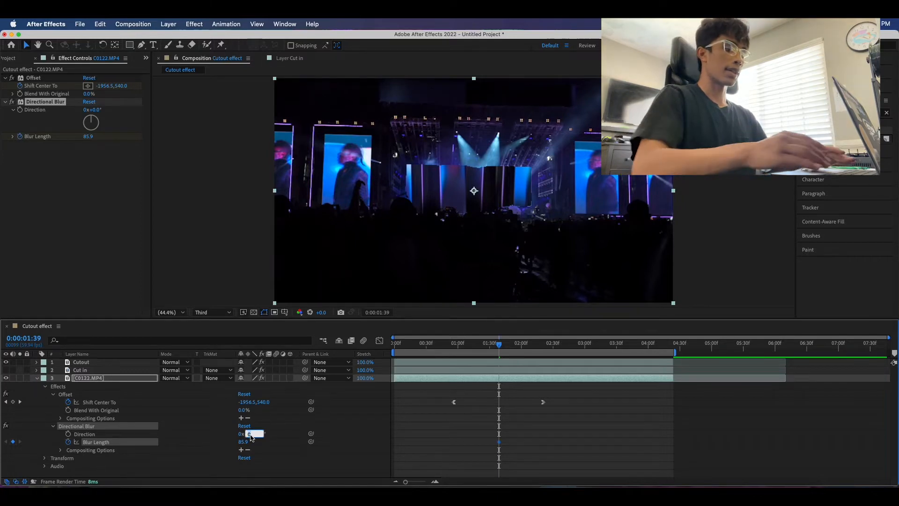
{"action": "type", "text": "90"}
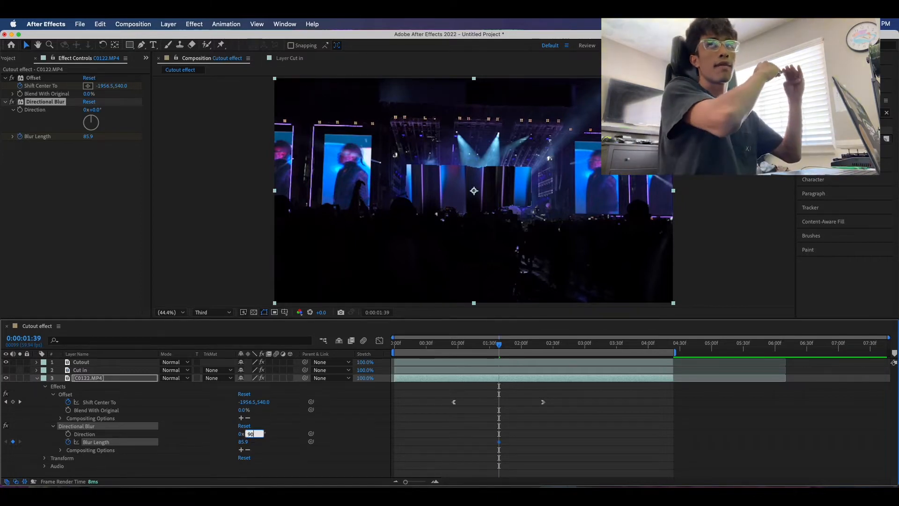
{"action": "key", "text": "Return"}
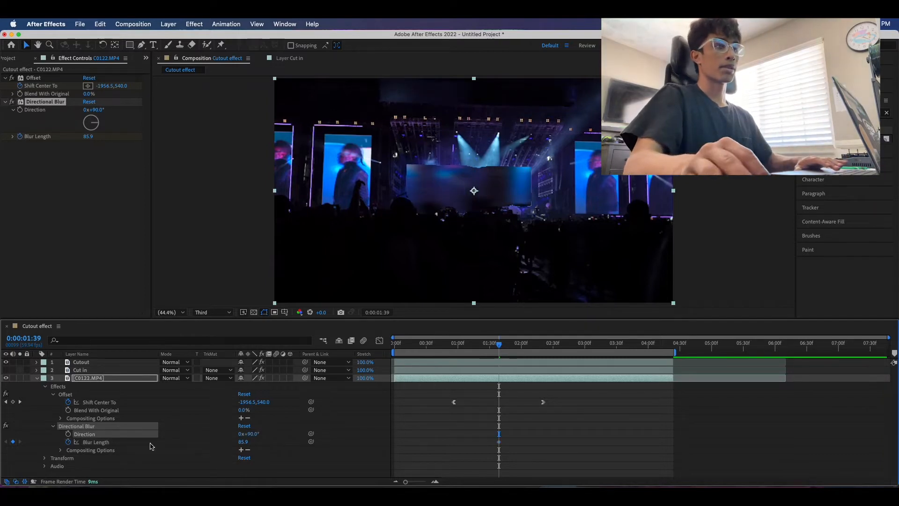
{"action": "left_click_drag", "start_coordinate": [245, 442], "coordinate": [189, 443]}
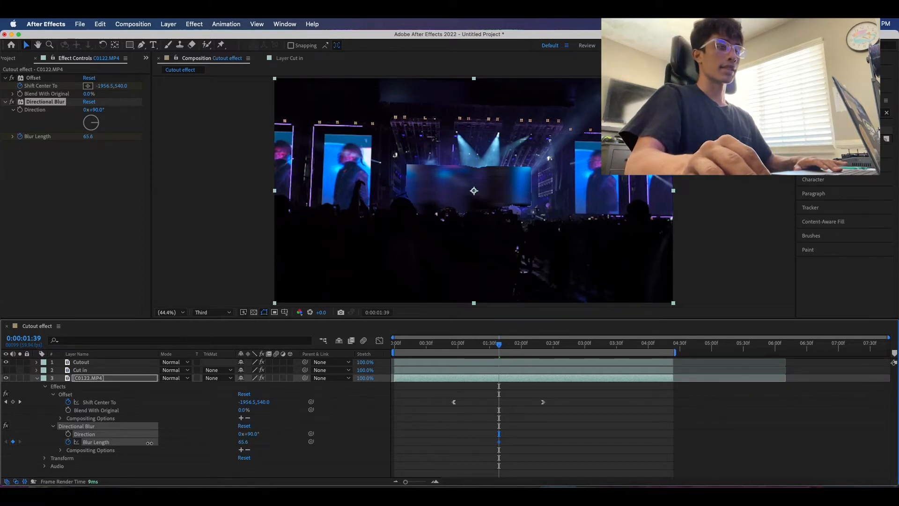
{"action": "left_click_drag", "start_coordinate": [149, 443], "coordinate": [149, 443]}
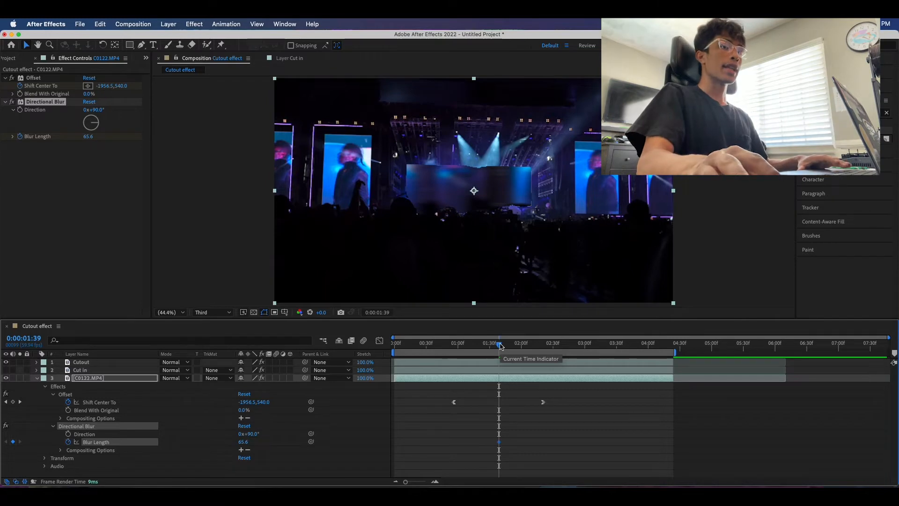
Set Blur Length to 0 at 0:00:00:56 and 0:00:02:21, matching the start and end keyframes of the shift.
{"action": "left_click_drag", "start_coordinate": [500, 346], "coordinate": [454, 346]}
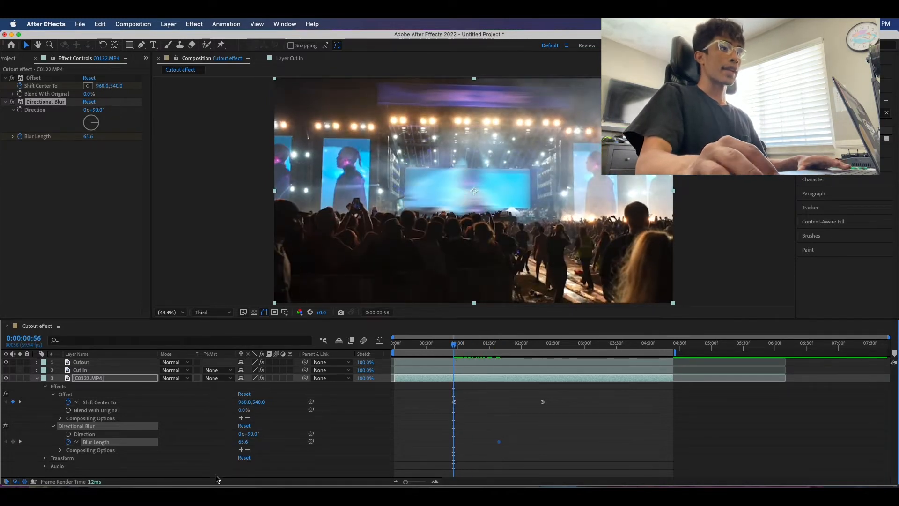
{"action": "left_click", "coordinate": [242, 441]}
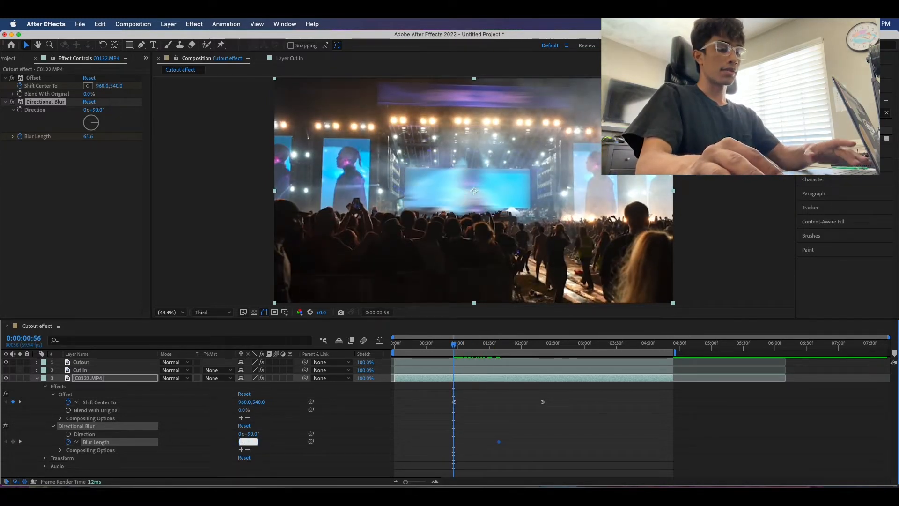
{"action": "type", "text": "0"}
{"action": "key", "text": "Return"}
{"action": "left_click_drag", "start_coordinate": [453, 346], "coordinate": [546, 345]}
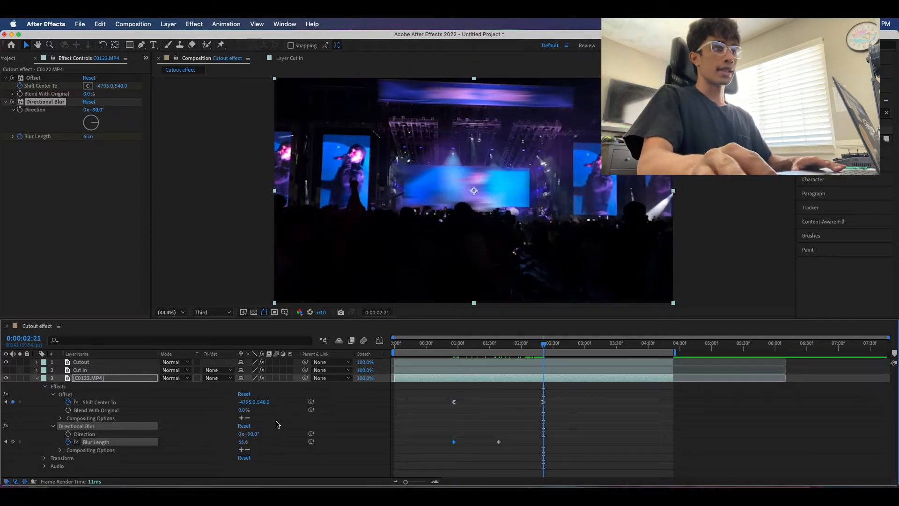
{"action": "type", "text": "0"}
{"action": "key", "text": "Return"}
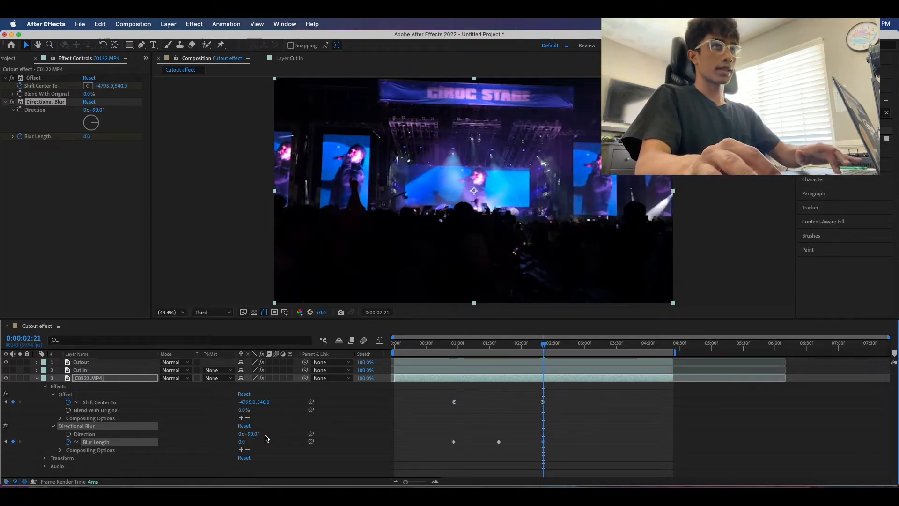
Preview the blurred shift from the start and scrub through its ending around 0:00:02:08.
{"action": "left_click_drag", "start_coordinate": [544, 359], "coordinate": [438, 356]}
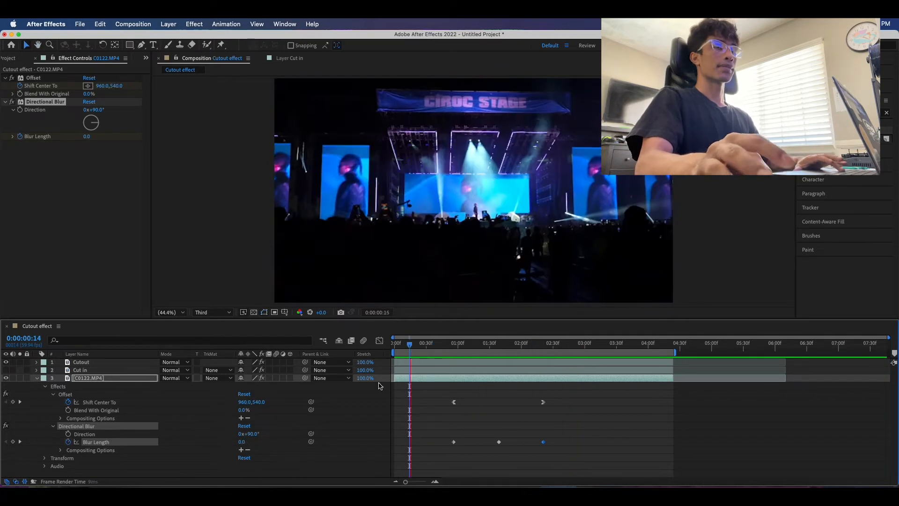
{"action": "left_click", "coordinate": [527, 347]}
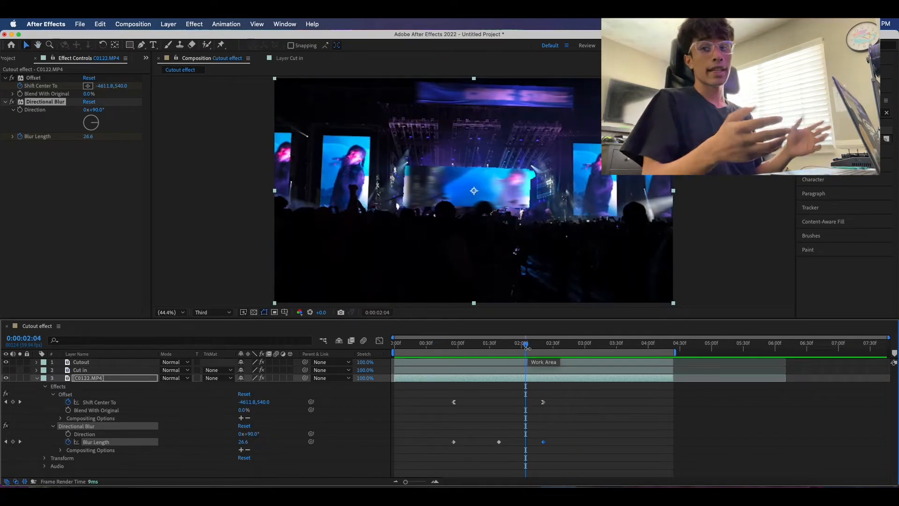
{"action": "key", "text": "space"}
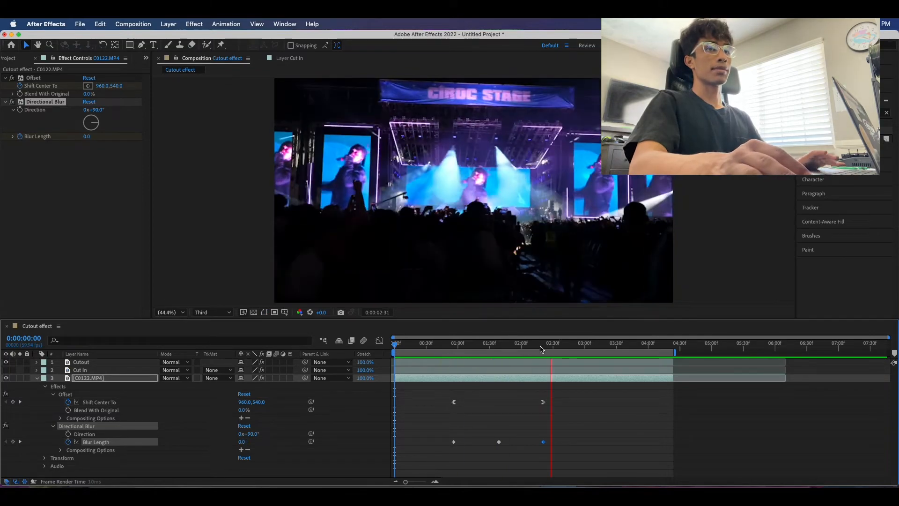
{"action": "key", "text": "space"}
{"action": "left_click_drag", "start_coordinate": [571, 345], "coordinate": [530, 345]}
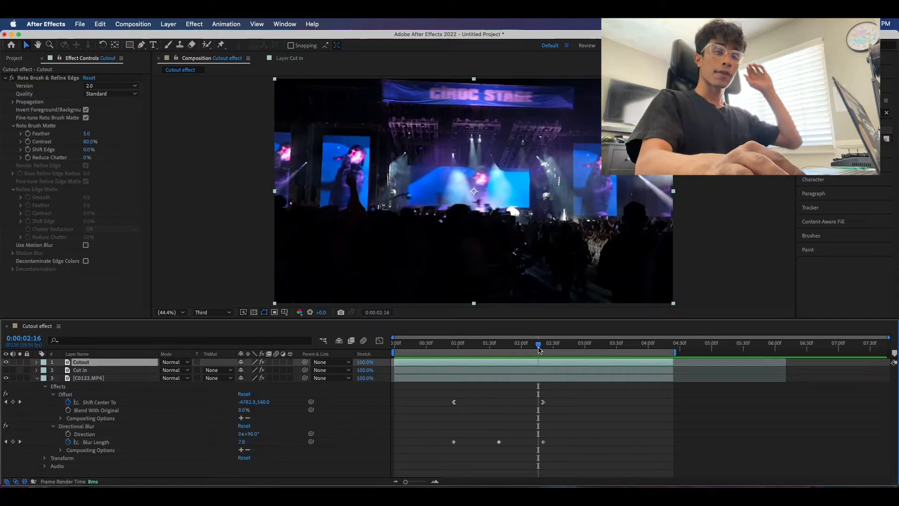
{"action": "left_click_drag", "start_coordinate": [538, 347], "coordinate": [530, 346]}
{"action": "left_click", "coordinate": [572, 409]}
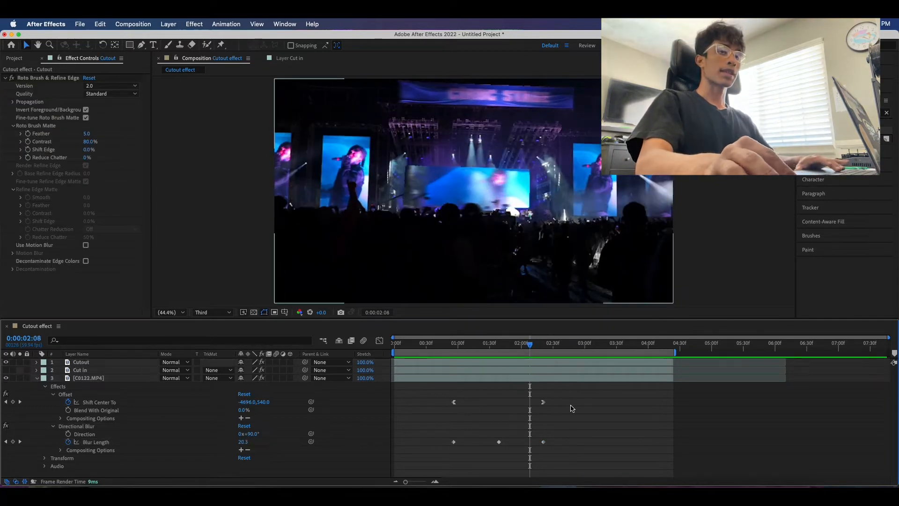
Split the Cutout layer at 0:00:02:35 and make its second part a 3D layer.
{"action": "left_click", "coordinate": [551, 363]}
{"action": "key", "text": "space"}
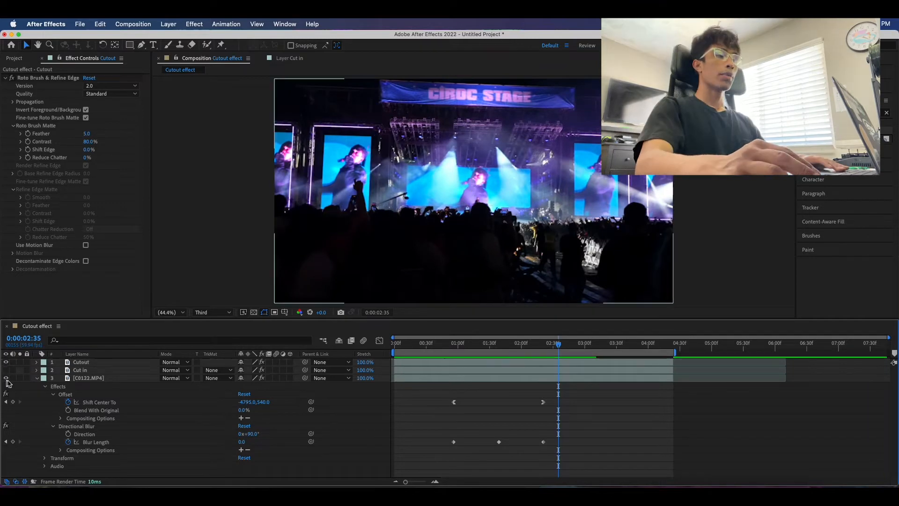
{"action": "key", "text": "super+shift+d"}
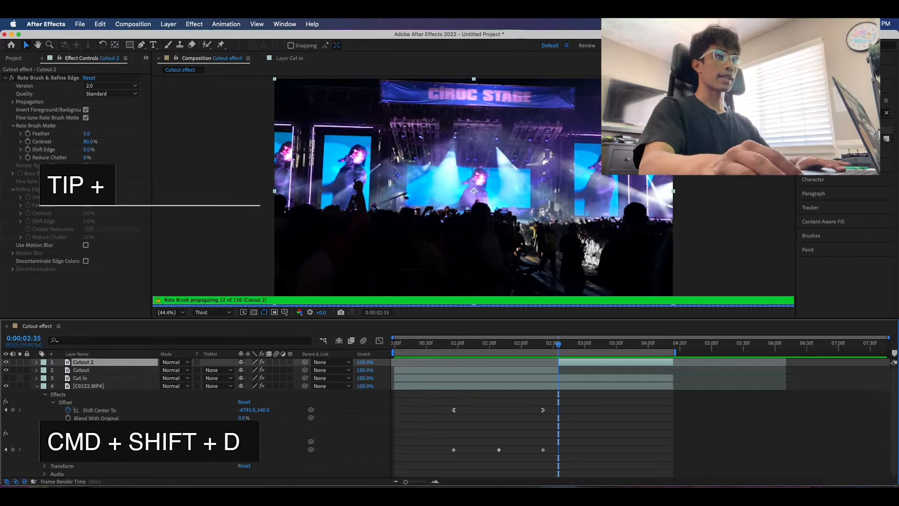
{"action": "left_click_drag", "start_coordinate": [559, 344], "coordinate": [559, 343]}
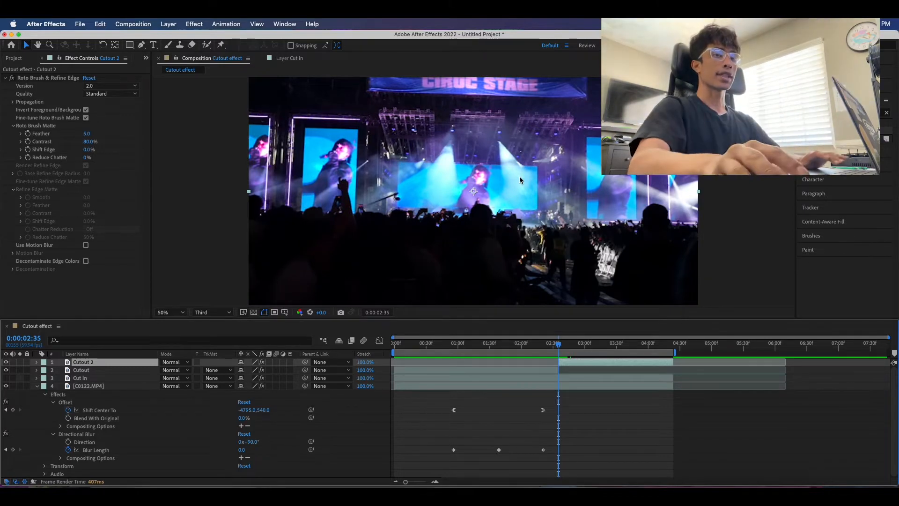
{"action": "mouse_move", "coordinate": [558, 345]}
{"action": "left_mouse_down"}
{"action": "mouse_move", "coordinate": [591, 343]}
{"action": "mouse_move", "coordinate": [559, 352]}
{"action": "left_mouse_up"}
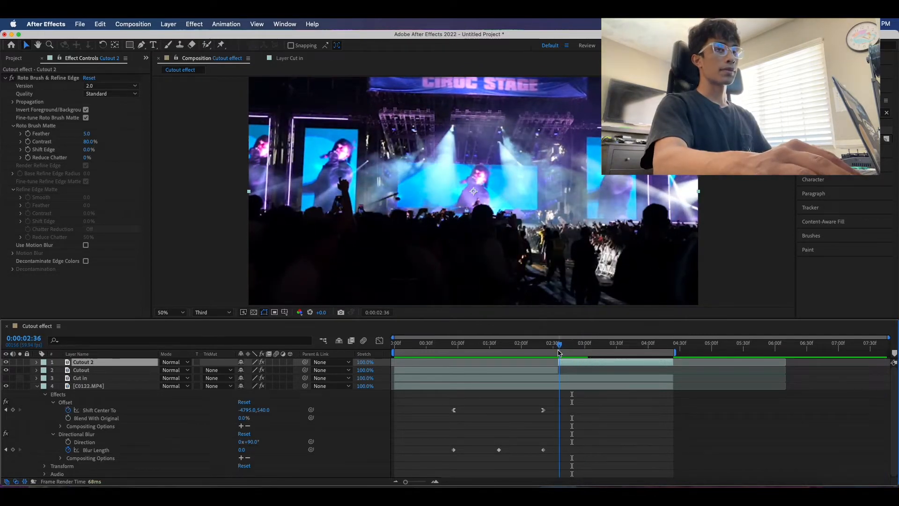
{"action": "left_click", "coordinate": [291, 362]}
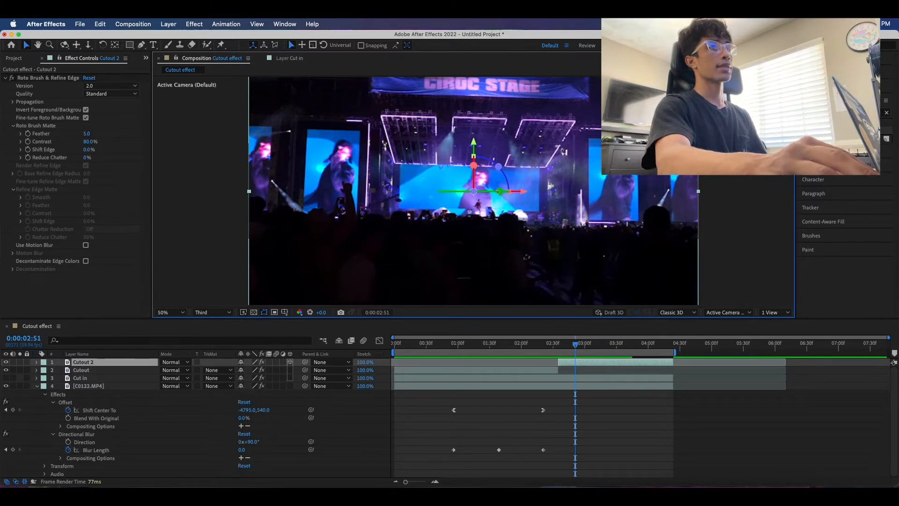
Try rotating and moving the Cutout 2 layer in 3D space, and undo the changes.
{"action": "left_click_drag", "start_coordinate": [499, 191], "coordinate": [471, 161]}
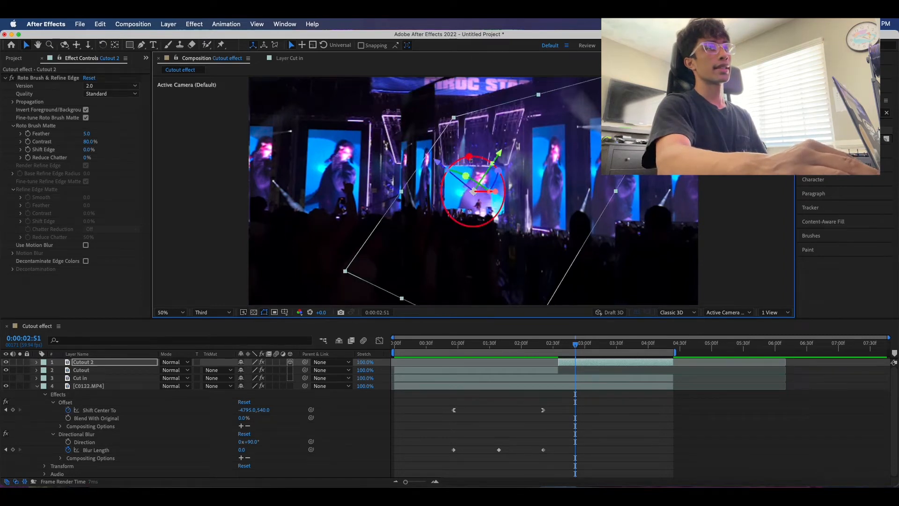
{"action": "key", "text": "super+z"}
{"action": "key", "text": "super+z"}
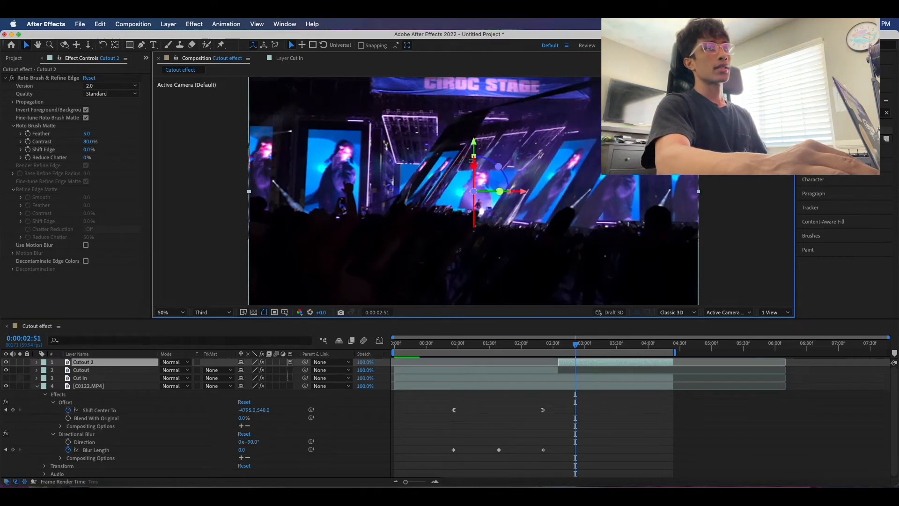
{"action": "mouse_move", "coordinate": [575, 343]}
{"action": "left_mouse_down"}
{"action": "mouse_move", "coordinate": [565, 343]}
{"action": "mouse_move", "coordinate": [589, 342]}
{"action": "mouse_move", "coordinate": [563, 344]}
{"action": "left_mouse_up"}
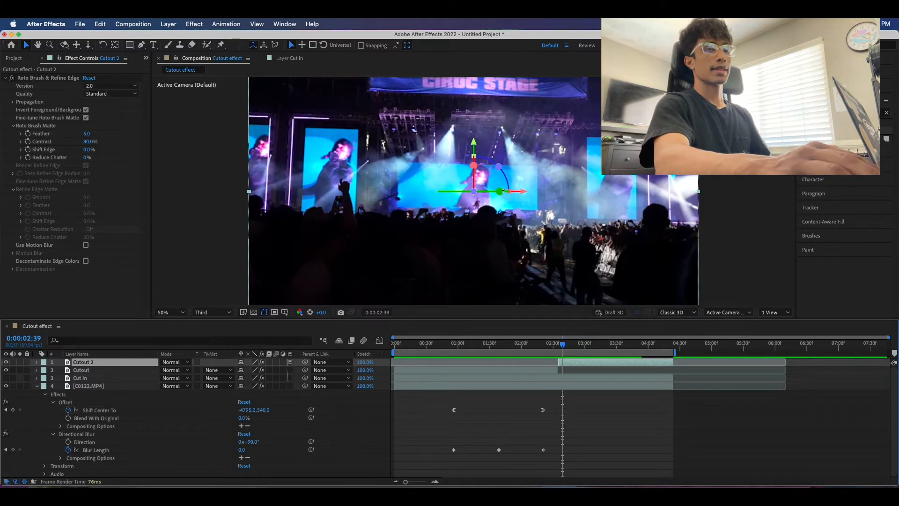
{"action": "left_click_drag", "start_coordinate": [480, 192], "coordinate": [453, 224]}
{"action": "key", "text": "super+z"}
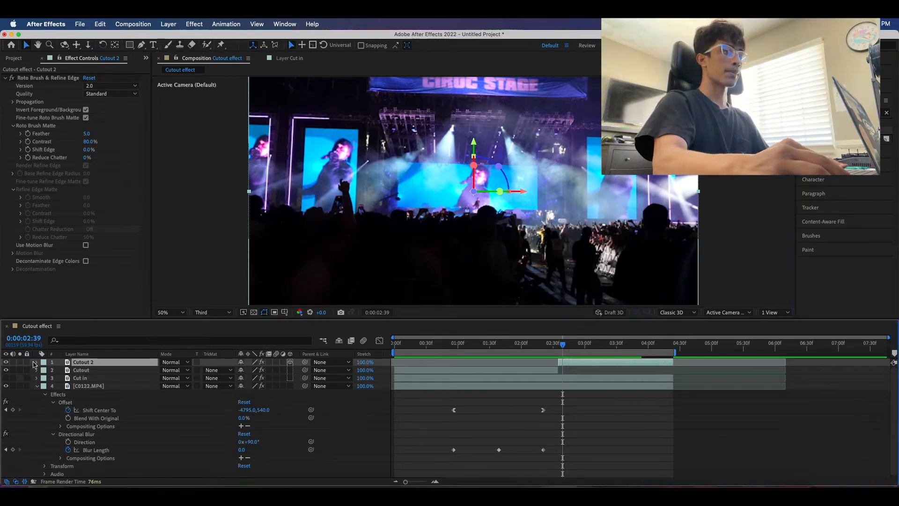
Expand the Transform properties of the Cutout 2 layer and add a Position keyframe at 0:00:02:36.
{"action": "left_click", "coordinate": [37, 362]}
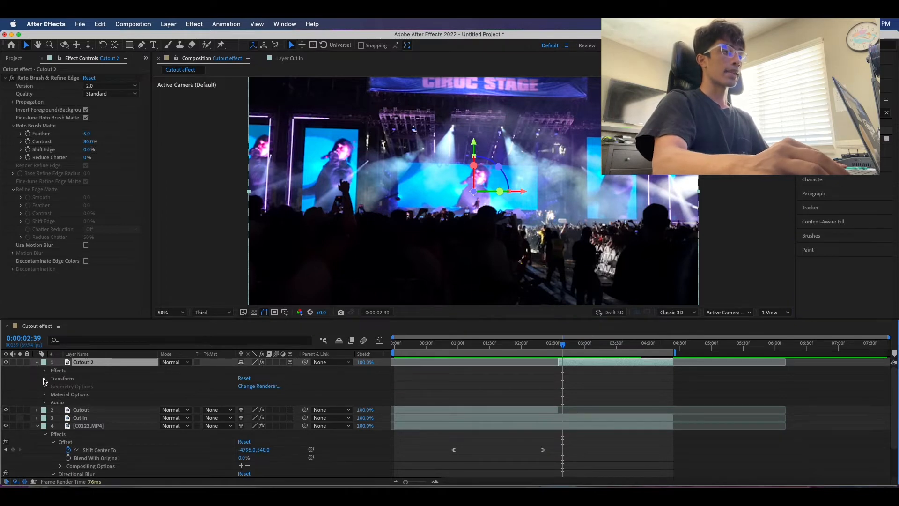
{"action": "left_click", "coordinate": [45, 379]}
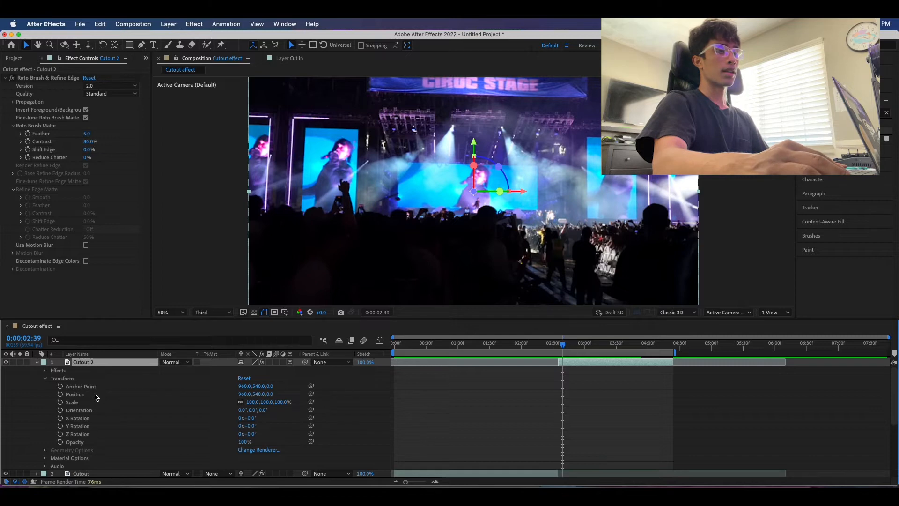
{"action": "left_click", "coordinate": [96, 396]}
{"action": "key", "text": "Page_Up"}
{"action": "key", "text": "Page_Up"}
{"action": "key", "text": "Page_Up"}
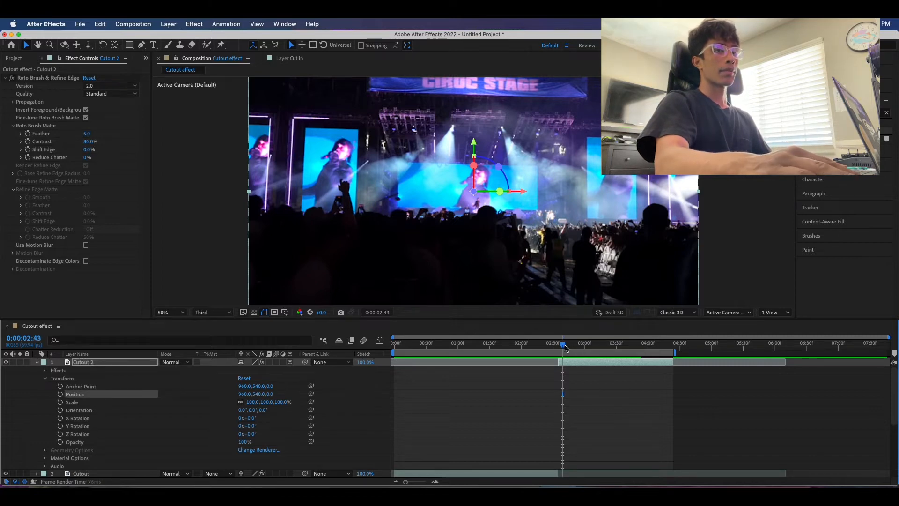
{"action": "left_click", "coordinate": [60, 394]}
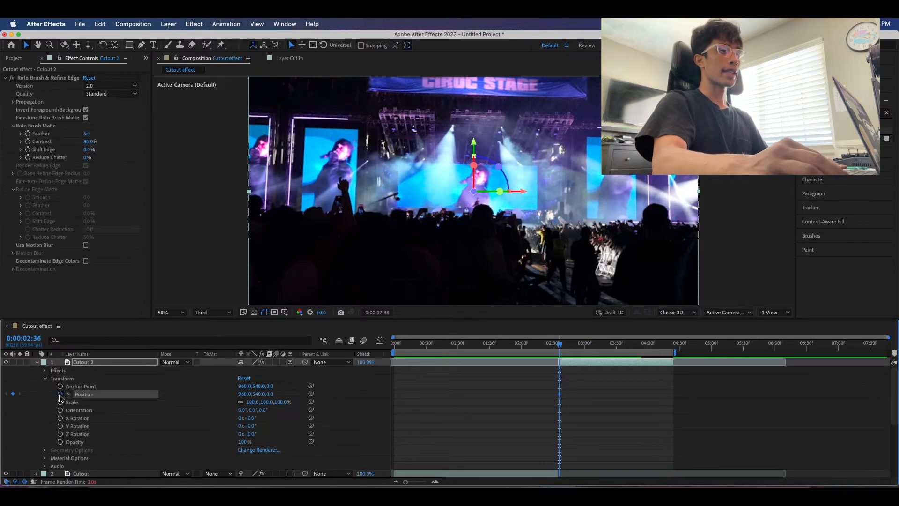
Add X Rotation and Y Rotation keyframes to the Cutout 2 layer at 0:00:02:36.
{"action": "mouse_move", "coordinate": [559, 344]}
{"action": "left_mouse_down"}
{"action": "mouse_move", "coordinate": [571, 345]}
{"action": "mouse_move", "coordinate": [559, 345]}
{"action": "left_mouse_up"}
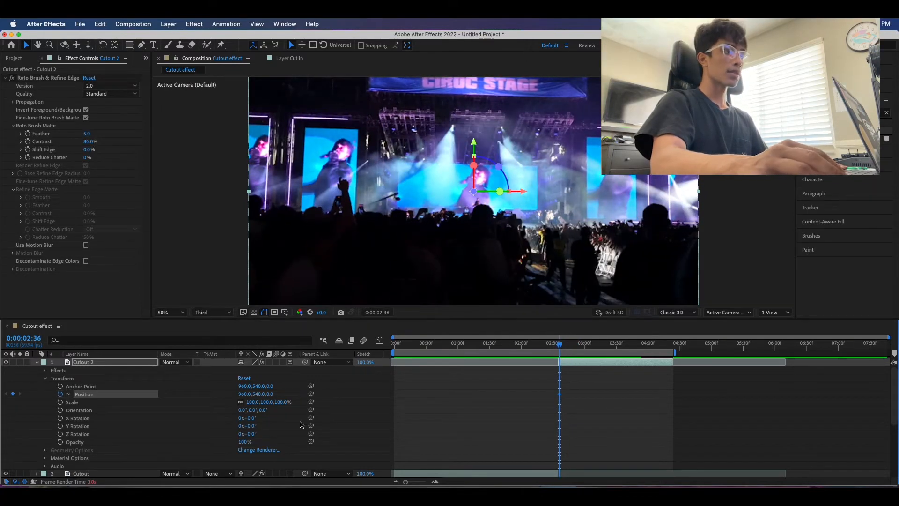
{"action": "left_click", "coordinate": [60, 418]}
{"action": "left_click", "coordinate": [60, 426]}
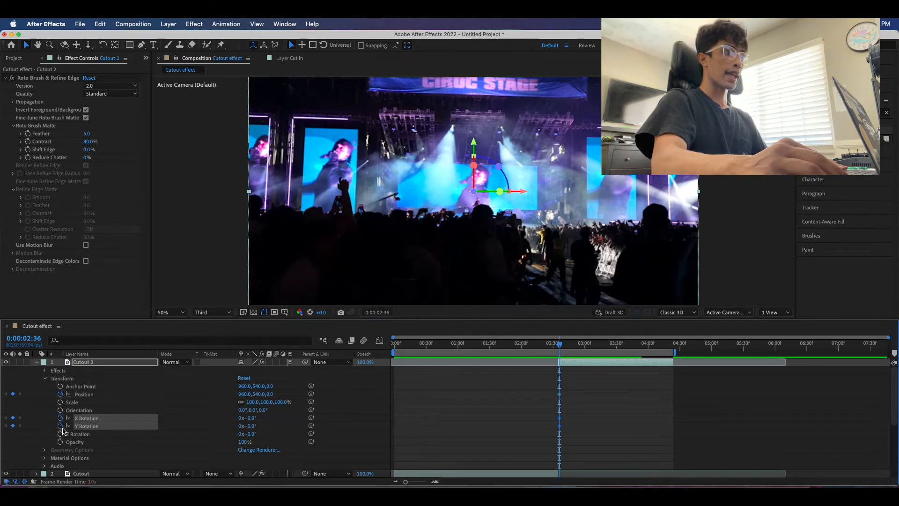
Add a Z Rotation keyframe to the Cutout 2 layer at 0:00:02:36.
{"action": "left_click", "coordinate": [60, 433]}
{"action": "left_click_drag", "start_coordinate": [562, 346], "coordinate": [561, 346]}
{"action": "key", "text": "Page_Up"}
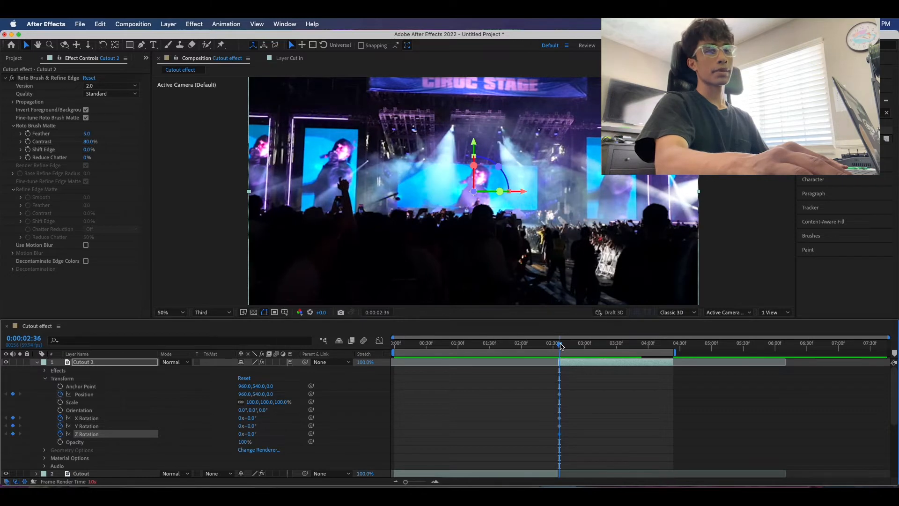
At 0:00:03:41, set the Cutout 2 layer's Z position to -2295 and its Z Rotation to 11°.
{"action": "key", "text": "space"}
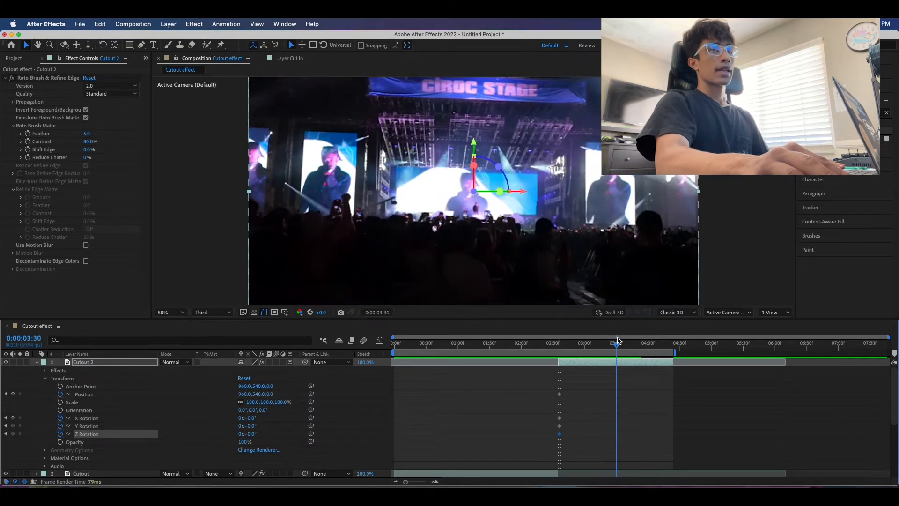
{"action": "left_click_drag", "start_coordinate": [618, 340], "coordinate": [631, 333]}
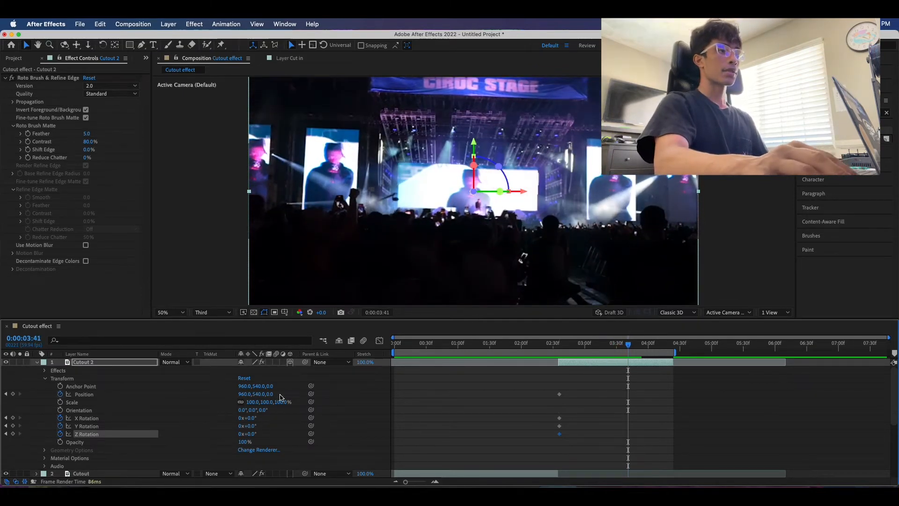
{"action": "left_click_drag", "start_coordinate": [274, 393], "coordinate": [191, 428]}
{"action": "left_click_drag", "start_coordinate": [271, 399], "coordinate": [2, 426]}
{"action": "left_click_drag", "start_coordinate": [291, 397], "coordinate": [187, 392]}
{"action": "left_click_drag", "start_coordinate": [251, 434], "coordinate": [257, 434]}
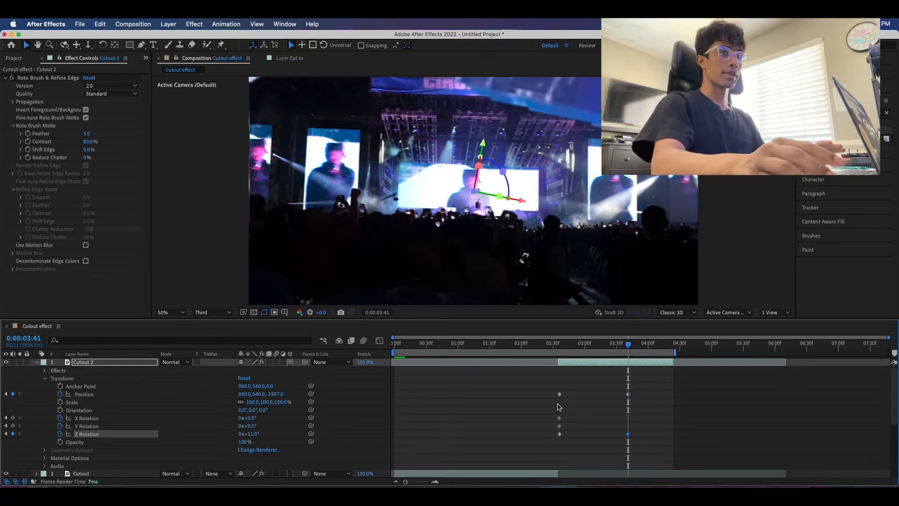
{"action": "left_click", "coordinate": [628, 394]}
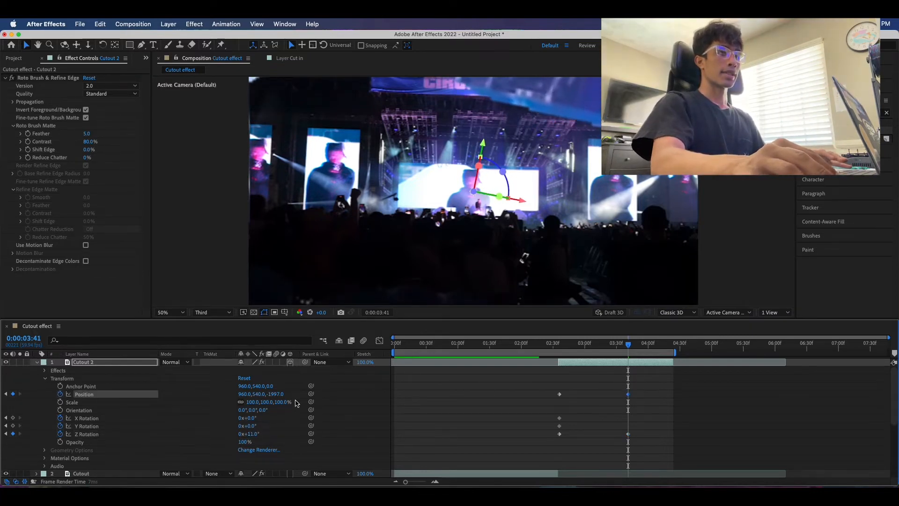
{"action": "left_click_drag", "start_coordinate": [279, 397], "coordinate": [168, 406]}
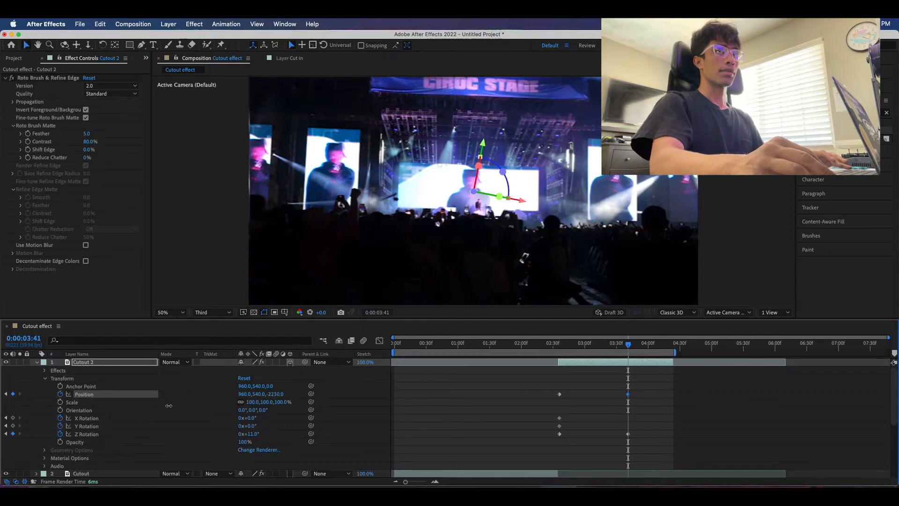
Split the Cutout 2 layer at 0:00:03:42 and delete the part after the split.
{"action": "left_click", "coordinate": [630, 338]}
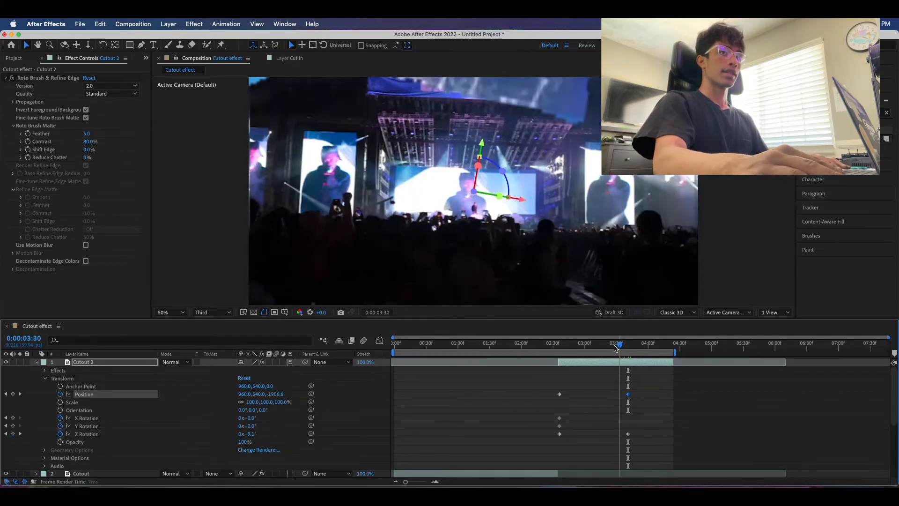
{"action": "key", "text": "super+shift+d"}
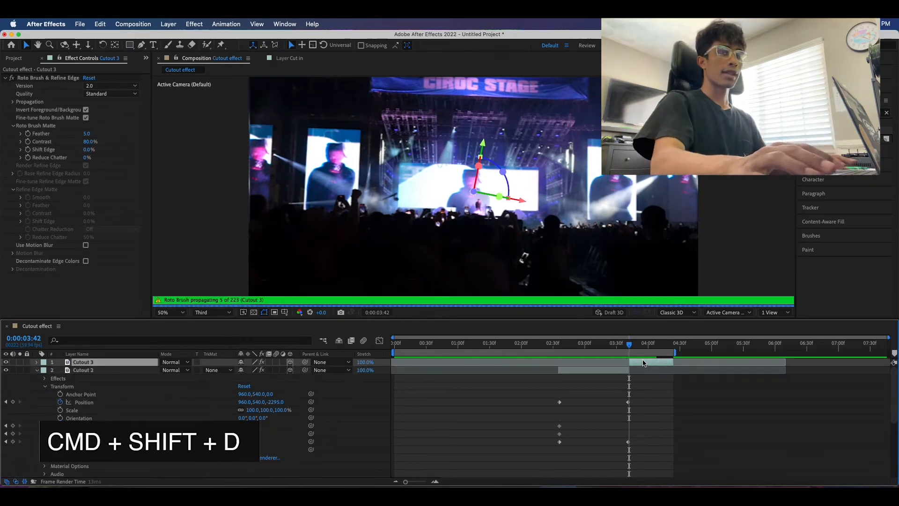
{"action": "key", "text": "Delete"}
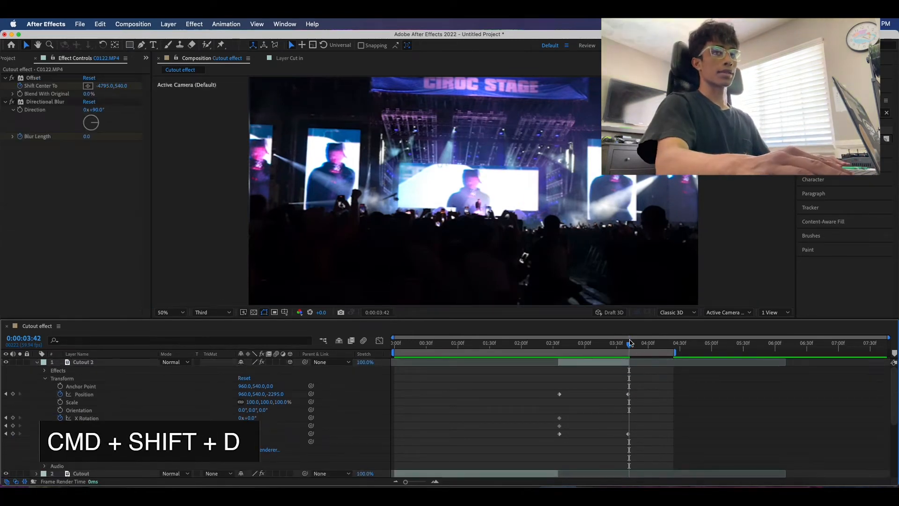
Preview the Cutout 2 layer's zoom and rotation animation and check its Roto Brush & Refine Edge settings.
{"action": "left_click_drag", "start_coordinate": [630, 343], "coordinate": [562, 339]}
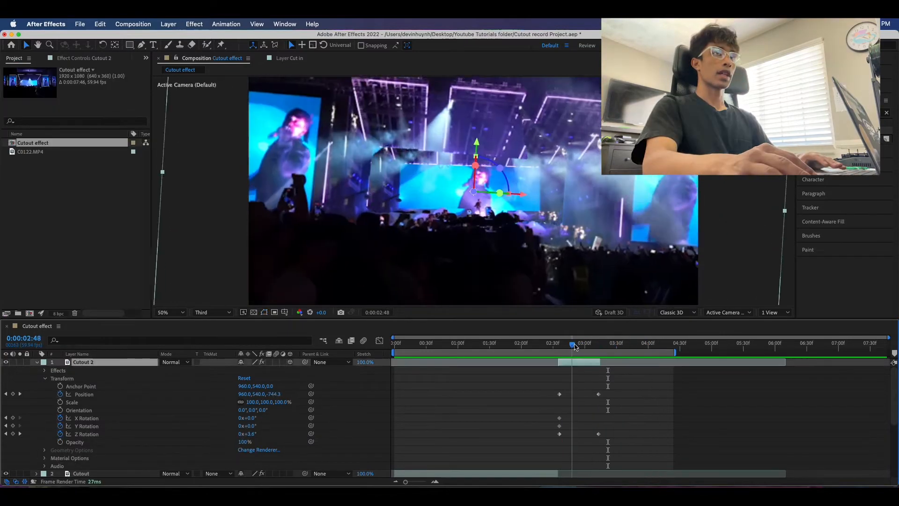
{"action": "left_click_drag", "start_coordinate": [602, 340], "coordinate": [591, 341]}
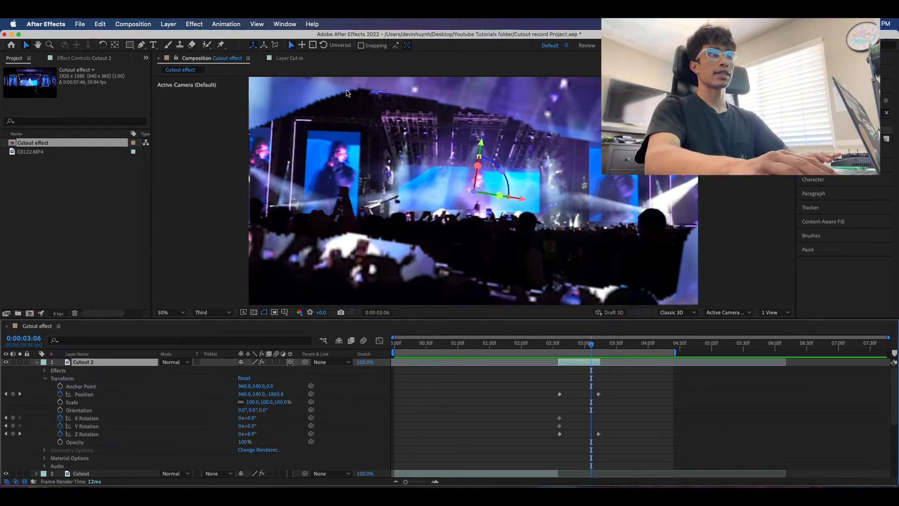
{"action": "left_click", "coordinate": [79, 59]}
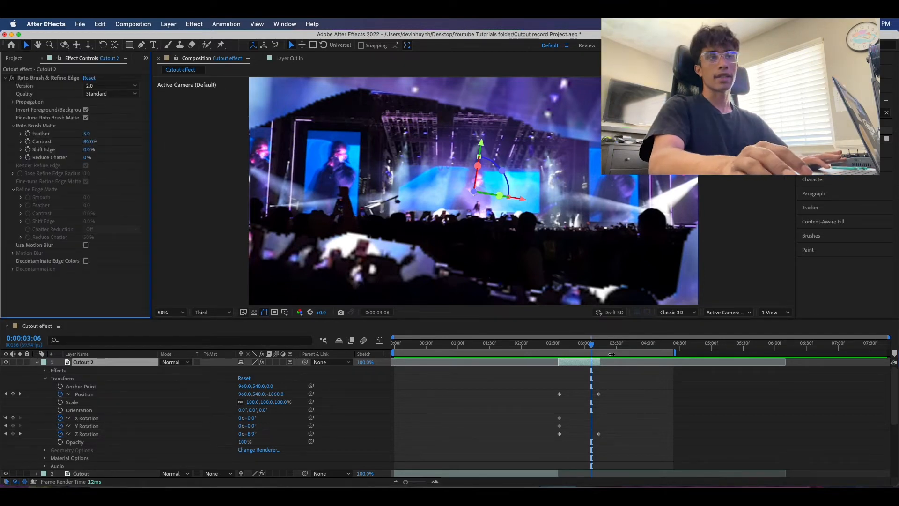
{"action": "mouse_move", "coordinate": [593, 343]}
{"action": "left_mouse_down"}
{"action": "mouse_move", "coordinate": [581, 344]}
{"action": "mouse_move", "coordinate": [595, 336]}
{"action": "left_mouse_up"}
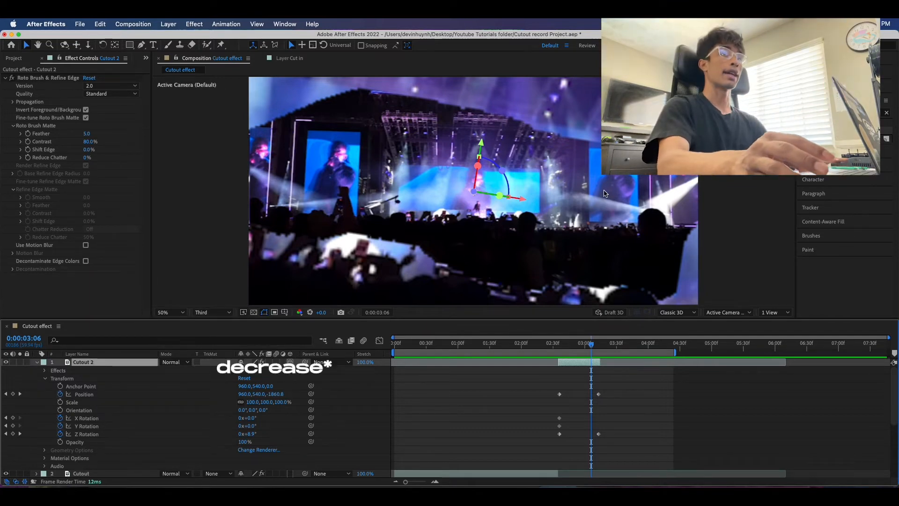
{"action": "left_click_drag", "start_coordinate": [591, 345], "coordinate": [532, 354]}
{"action": "key", "text": "space"}
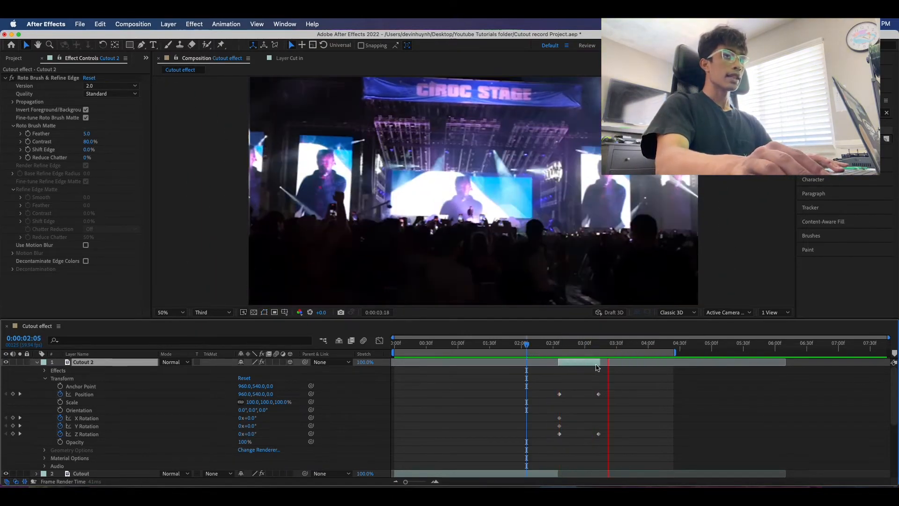
{"action": "left_click_drag", "start_coordinate": [610, 345], "coordinate": [567, 356]}
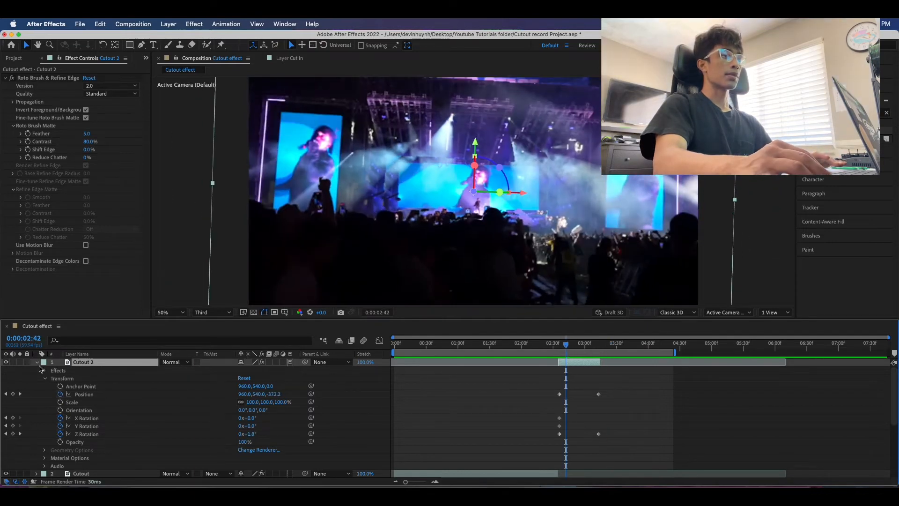
Collapse the Cutout 2 layer's properties and duplicate the layer twice.
{"action": "left_click", "coordinate": [37, 364]}
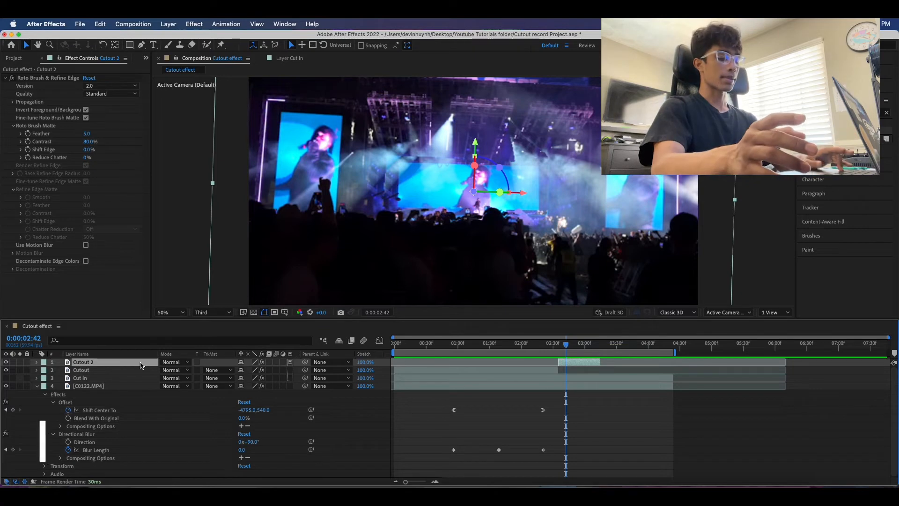
{"action": "key", "text": "super+d"}
{"action": "key", "text": "super+d"}
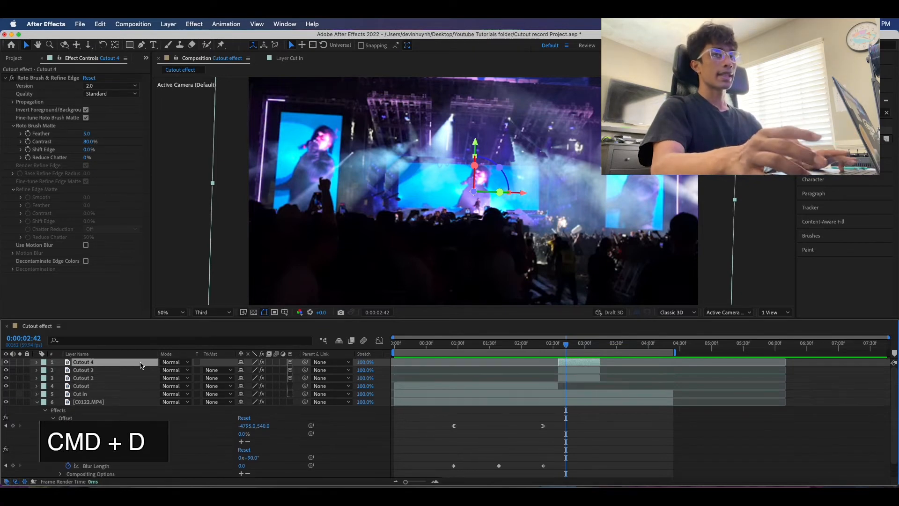
Stagger the Cutout 3 and Cutout 2 layers to start at about 0:00:02:56 and 0:00:03:15, and preview the overlapping animation.
{"action": "left_click", "coordinate": [141, 370]}
{"action": "mouse_move", "coordinate": [567, 347]}
{"action": "left_mouse_down"}
{"action": "mouse_move", "coordinate": [583, 345]}
{"action": "mouse_move", "coordinate": [571, 345]}
{"action": "left_mouse_up"}
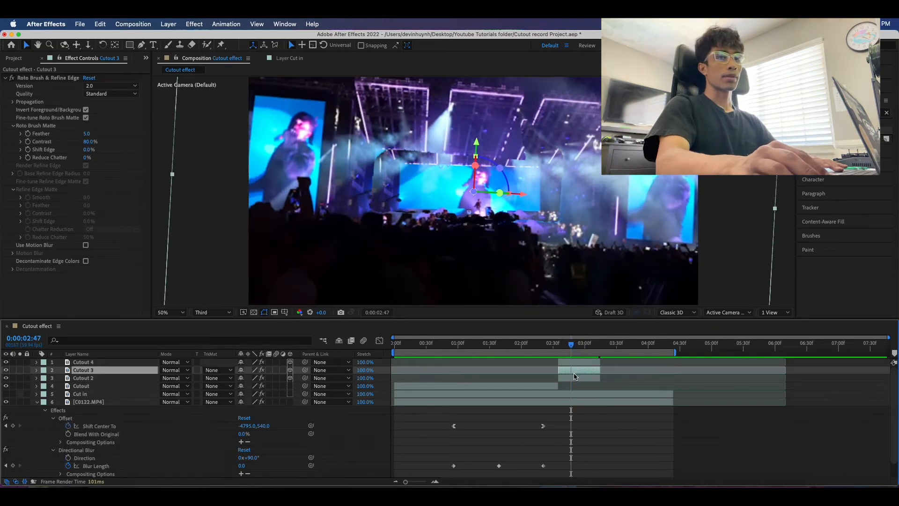
{"action": "left_click_drag", "start_coordinate": [579, 374], "coordinate": [568, 349]}
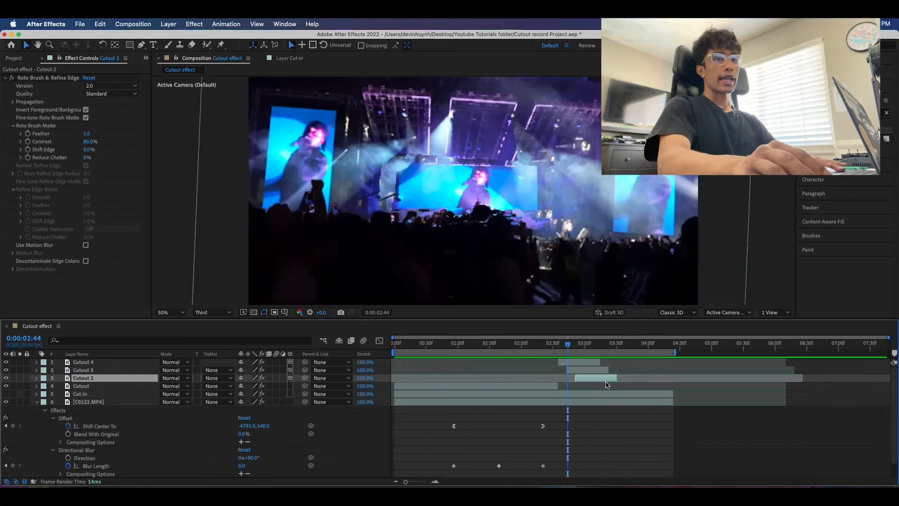
{"action": "mouse_move", "coordinate": [610, 379]}
{"action": "left_mouse_down"}
{"action": "mouse_move", "coordinate": [611, 371]}
{"action": "mouse_move", "coordinate": [623, 379]}
{"action": "left_mouse_up"}
{"action": "key", "text": "Home"}
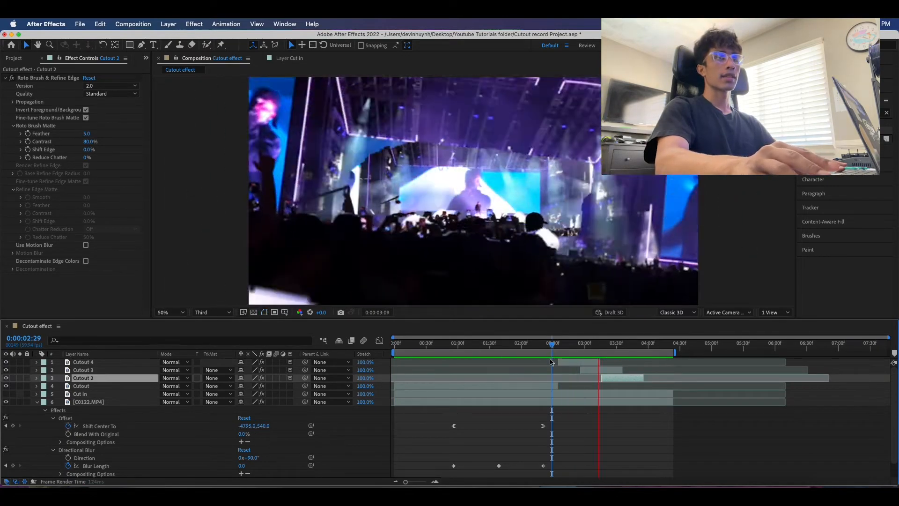
{"action": "key", "text": "space"}
{"action": "left_click_drag", "start_coordinate": [471, 346], "coordinate": [576, 344]}
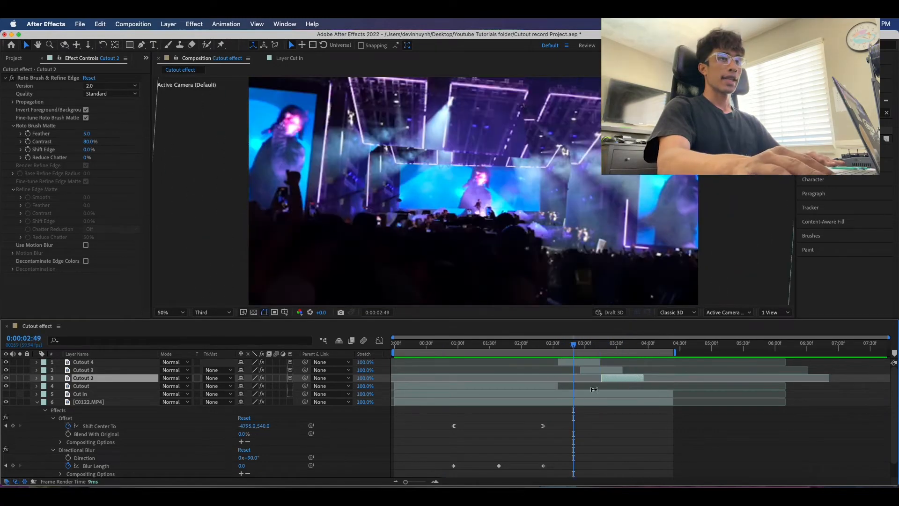
Enable motion blur for the Cutout 4, Cutout 3 and Cutout 2 layers and for the composition, and preview the result.
{"action": "left_click", "coordinate": [592, 364]}
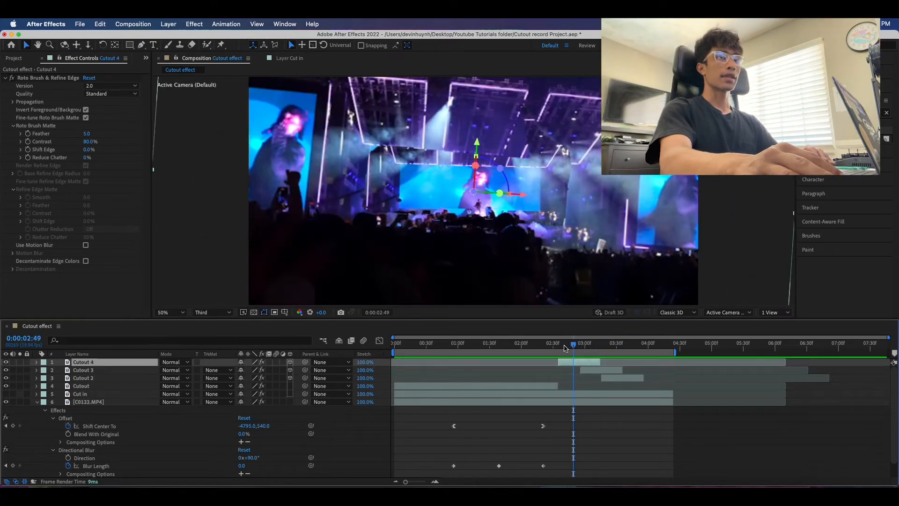
{"action": "left_click_drag", "start_coordinate": [575, 346], "coordinate": [585, 346]}
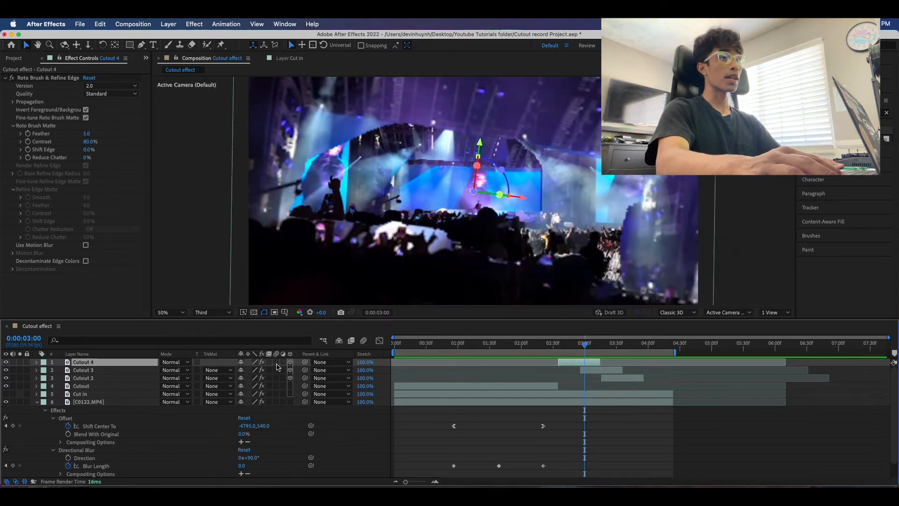
{"action": "left_click", "coordinate": [277, 370]}
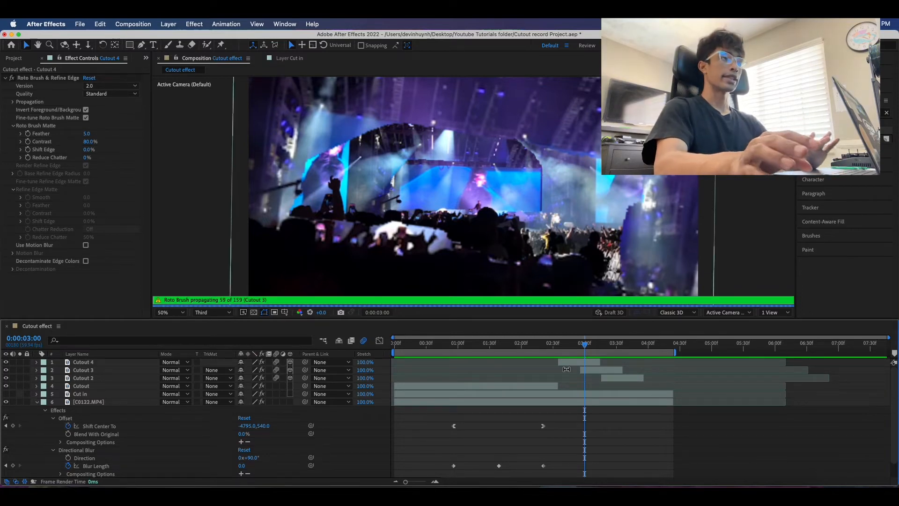
{"action": "left_click_drag", "start_coordinate": [584, 346], "coordinate": [551, 353]}
{"action": "key", "text": "space"}
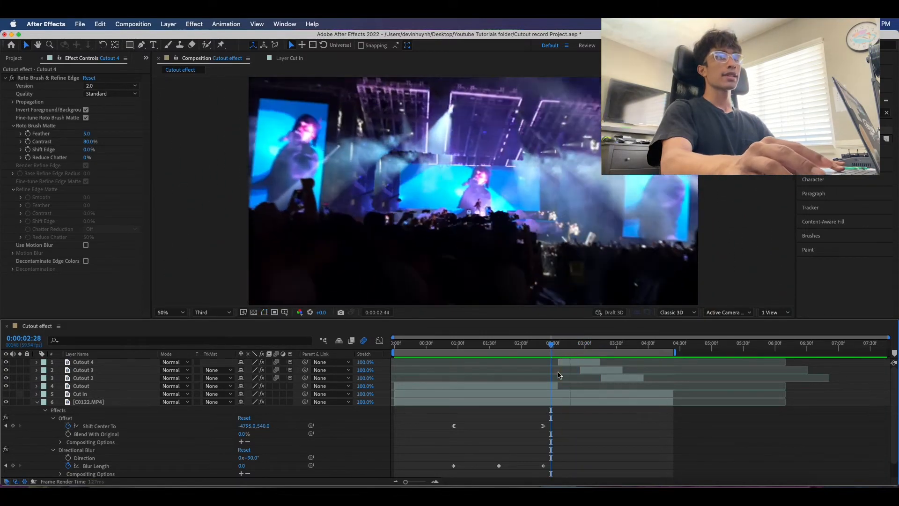
{"action": "key", "text": "space"}
{"action": "left_click_drag", "start_coordinate": [611, 346], "coordinate": [605, 350]}
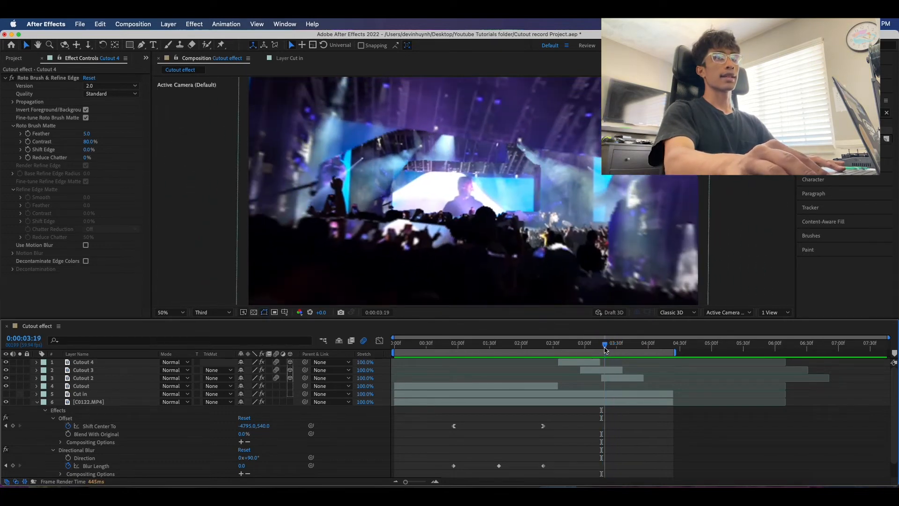
Clear the effects search and create an adjustment layer above all the other layers.
{"action": "left_click", "coordinate": [887, 114]}
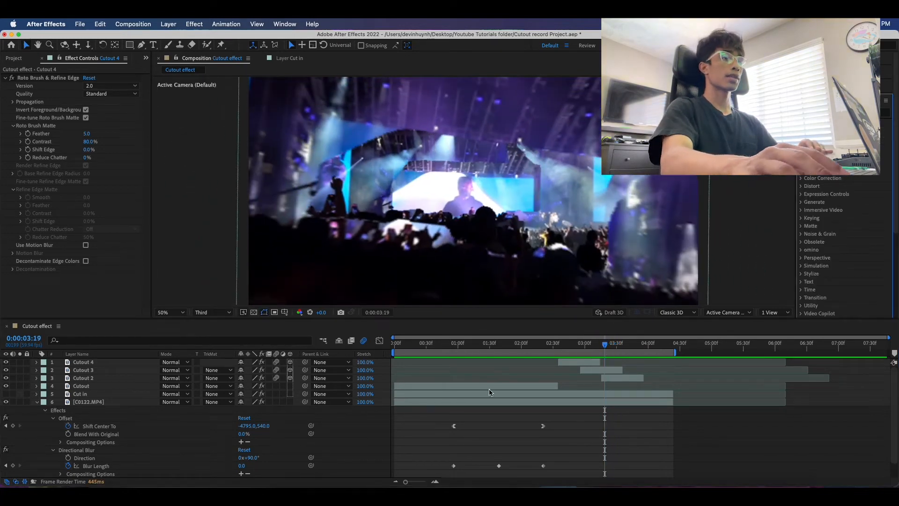
{"action": "right_click", "coordinate": [683, 369]}
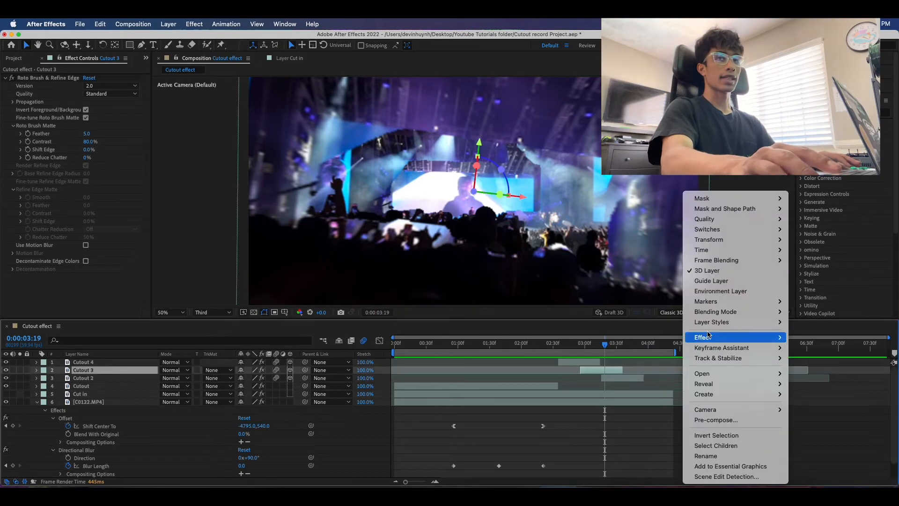
{"action": "right_click", "coordinate": [744, 358]}
{"action": "mouse_move", "coordinate": [763, 362]}
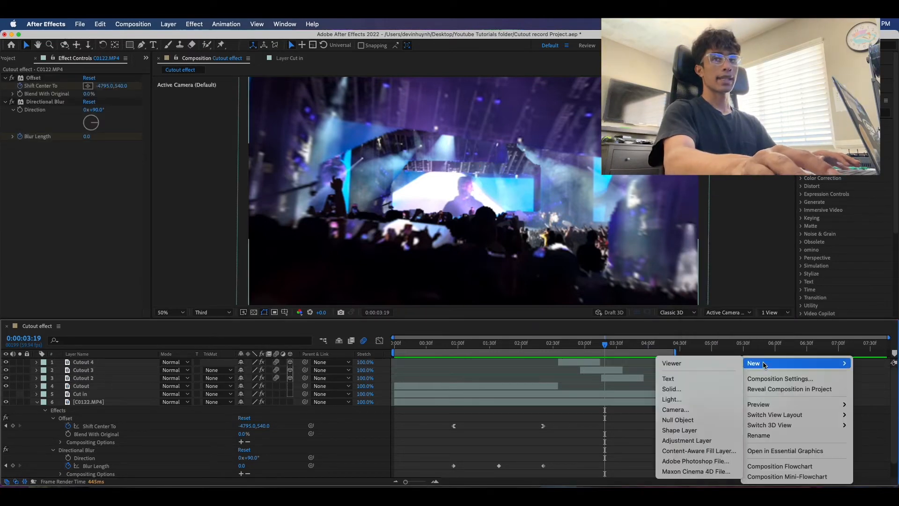
{"action": "left_click", "coordinate": [686, 440]}
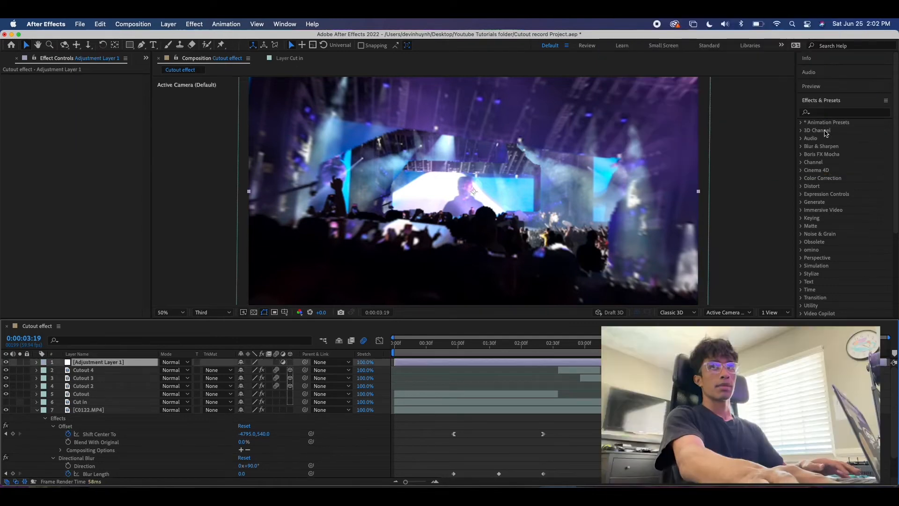
Search the effects for "blur" and apply CC Radial Fast Blur to the adjustment layer.
{"action": "left_click", "coordinate": [821, 113]}
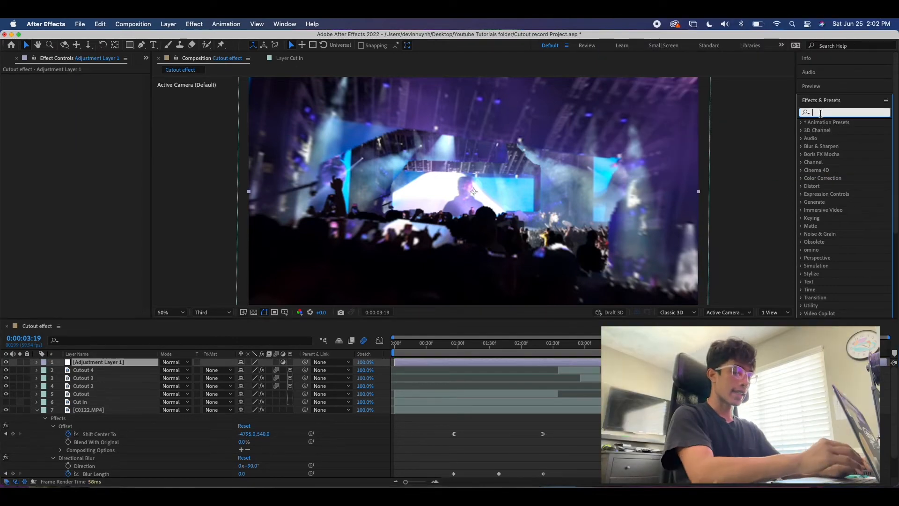
{"action": "type", "text": "blur"}
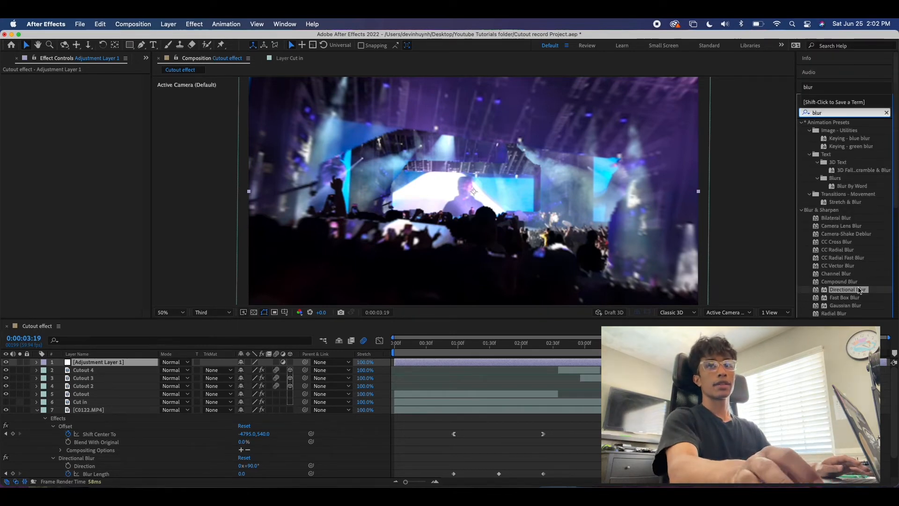
{"action": "scroll", "coordinate": [859, 291], "scroll_direction": "down", "scroll_amount": 5}
{"action": "scroll", "coordinate": [857, 244], "scroll_direction": "up", "scroll_amount": 5}
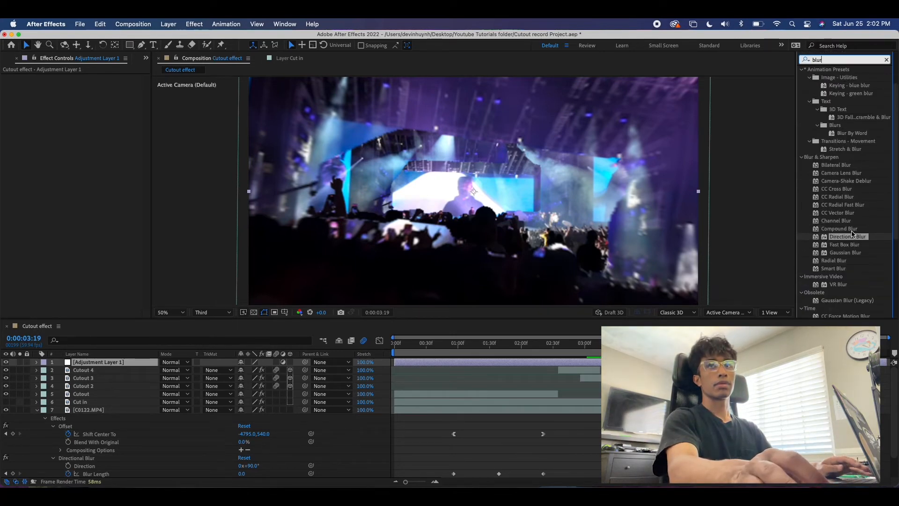
{"action": "left_click", "coordinate": [843, 258]}
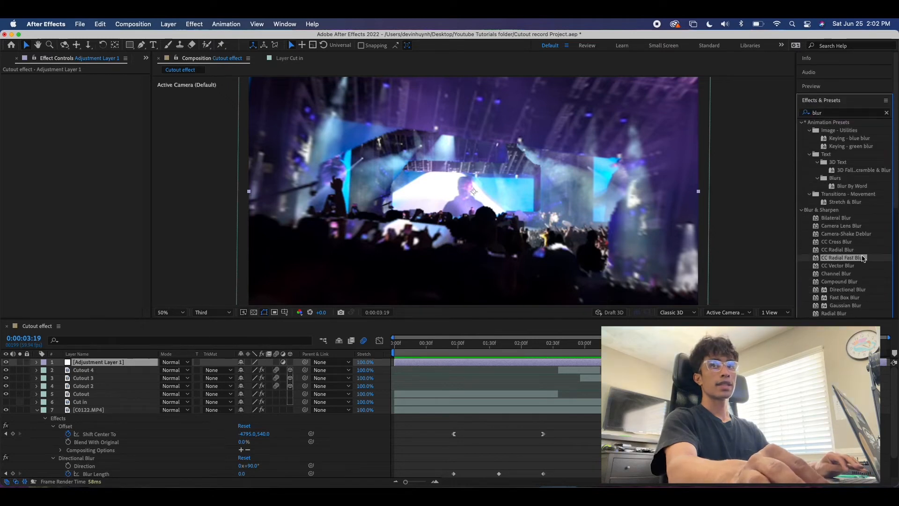
{"action": "left_click_drag", "start_coordinate": [843, 257], "coordinate": [99, 362]}
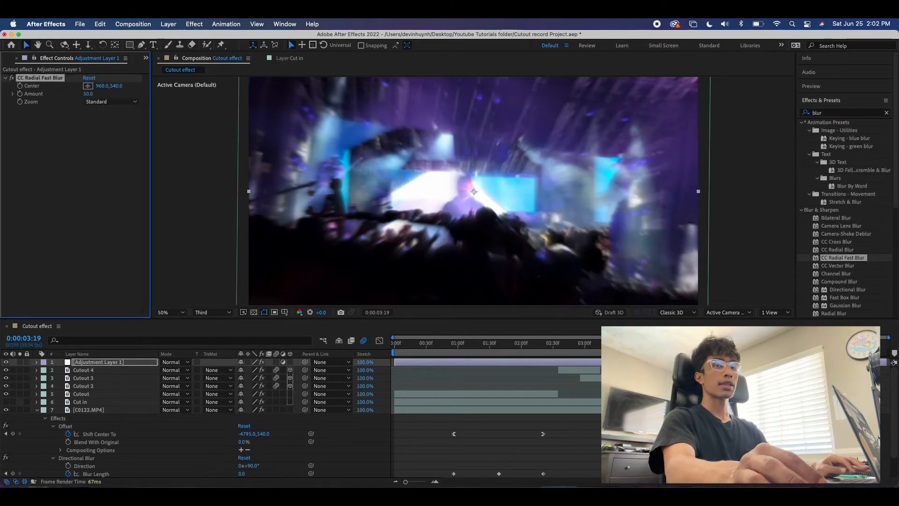
Add a CC Radial Fast Blur Amount keyframe of 0 at 0:00:02:35, where the Cutout 4 layer starts.
{"action": "left_click", "coordinate": [591, 365]}
{"action": "left_click_drag", "start_coordinate": [601, 344], "coordinate": [559, 361]}
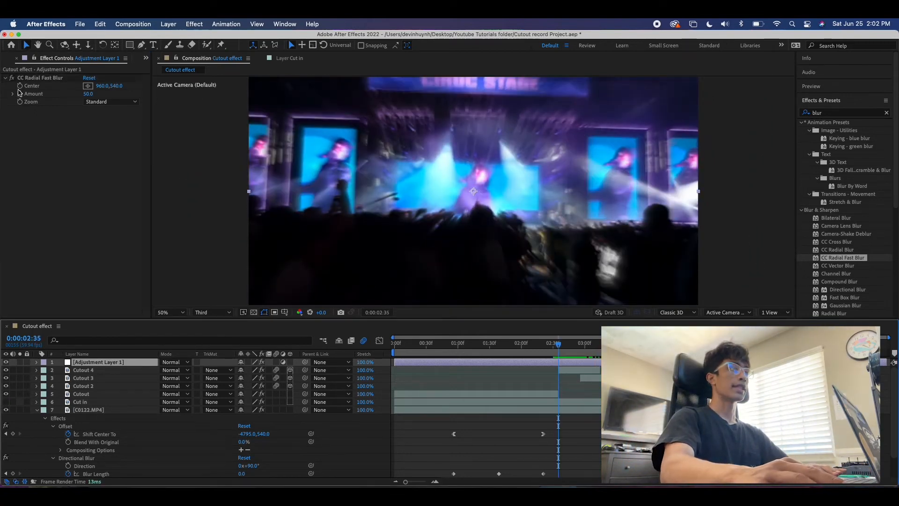
{"action": "left_click_drag", "start_coordinate": [89, 95], "coordinate": [100, 91]}
{"action": "left_click", "coordinate": [104, 102]}
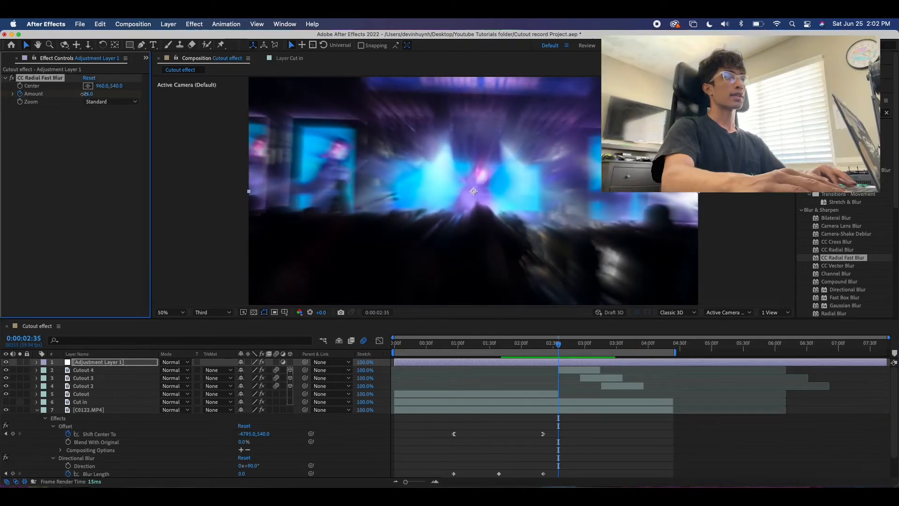
{"action": "left_click", "coordinate": [87, 93]}
{"action": "type", "text": "0"}
{"action": "key", "text": "Return"}
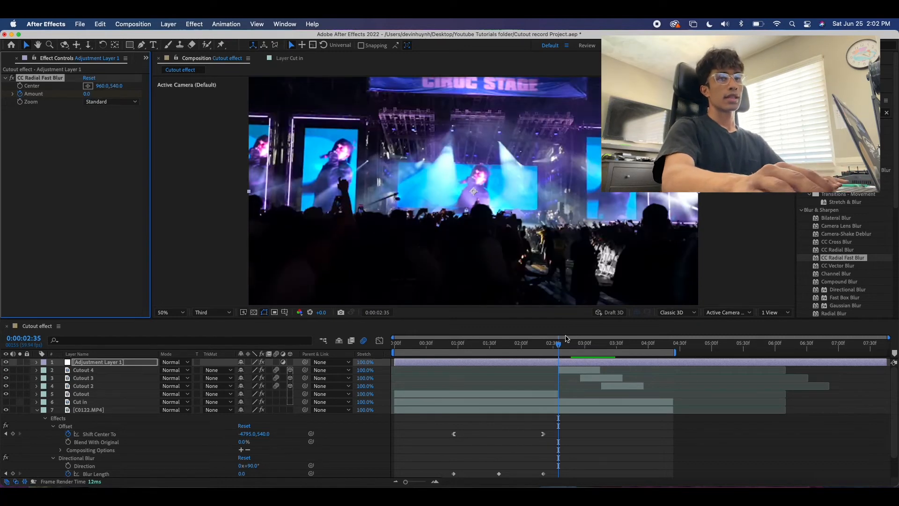
Set the radial blur Amount to 57 at 0:00:03:13, near the end of the Cutout 4 layer.
{"action": "left_click_drag", "start_coordinate": [566, 338], "coordinate": [600, 335]}
{"action": "left_click", "coordinate": [87, 93]}
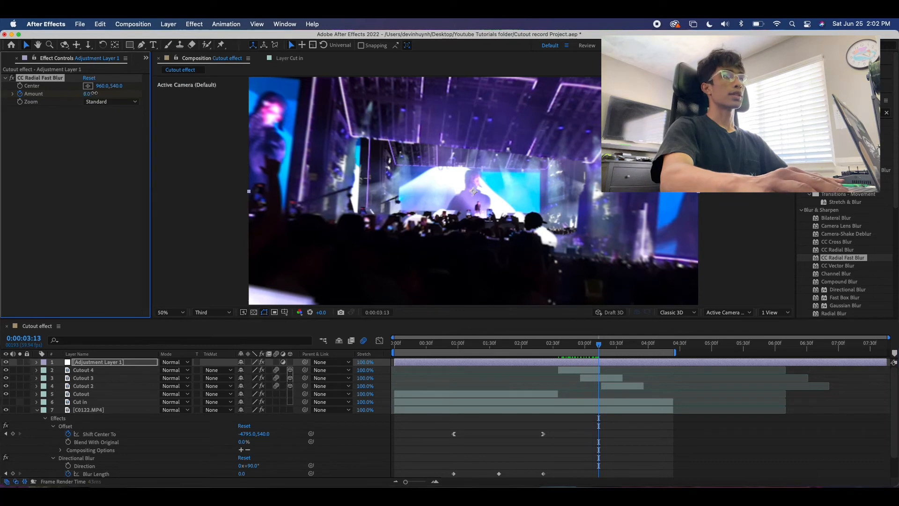
{"action": "type", "text": "90"}
{"action": "key", "text": "Return"}
{"action": "left_click_drag", "start_coordinate": [123, 85], "coordinate": [109, 88]}
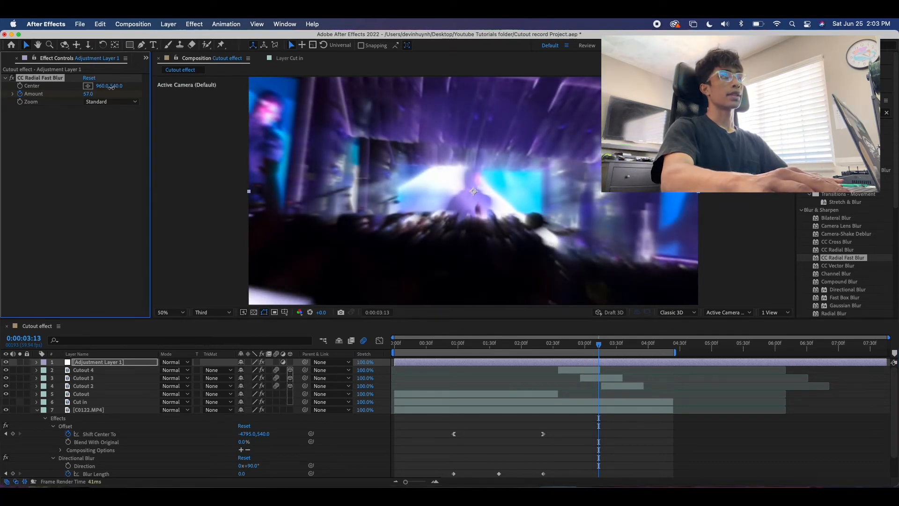
Set the radial blur Amount back to 0 at 0:00:03:55, where the Cutout 2 layer ends.
{"action": "left_click_drag", "start_coordinate": [602, 346], "coordinate": [646, 337]}
{"action": "left_click", "coordinate": [93, 95]}
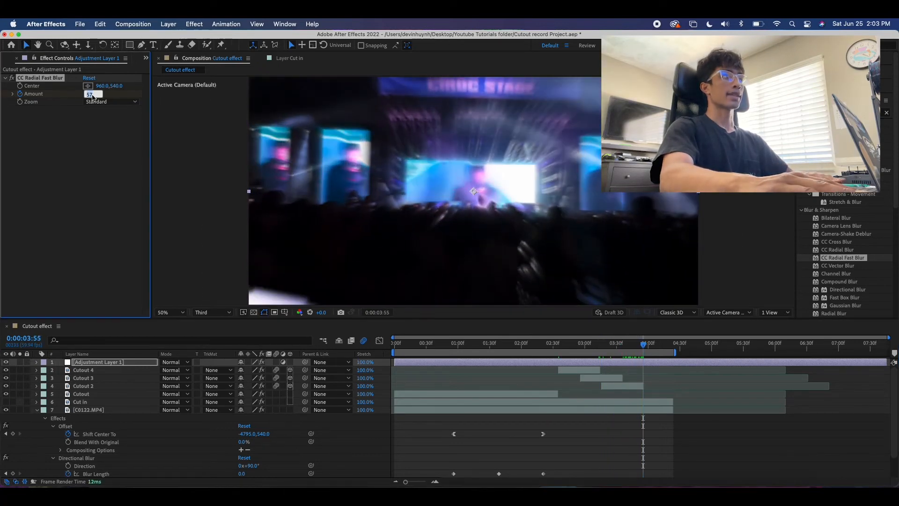
{"action": "type", "text": "0"}
{"action": "key", "text": "Return"}
Preview the animated radial blur over the cutout layers and return to the start of the composition.
{"action": "left_click_drag", "start_coordinate": [645, 345], "coordinate": [554, 356]}
{"action": "key", "text": "space"}
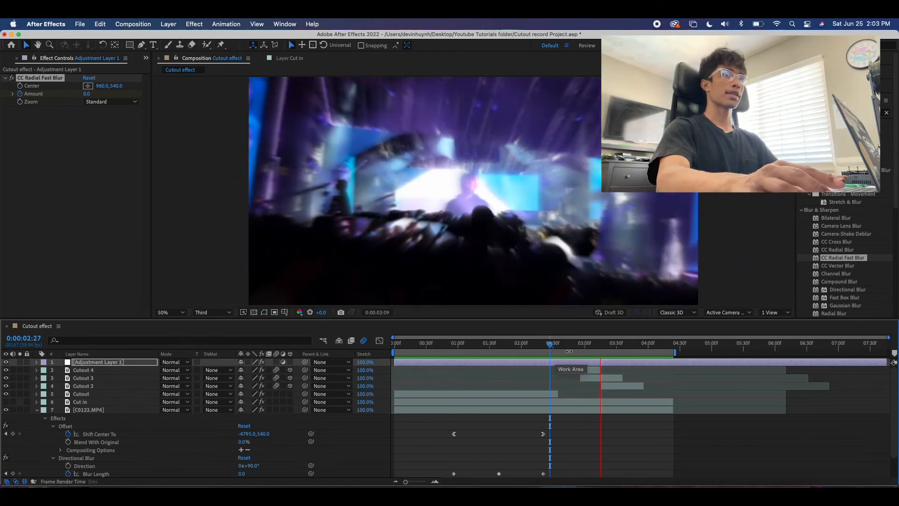
{"action": "key", "text": "Home"}
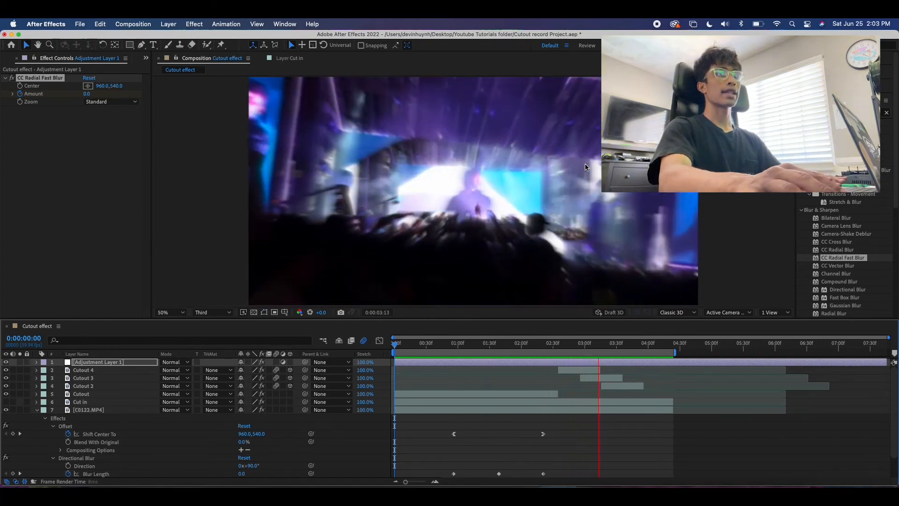
{"action": "key", "text": "space"}
{"action": "key", "text": "Home"}
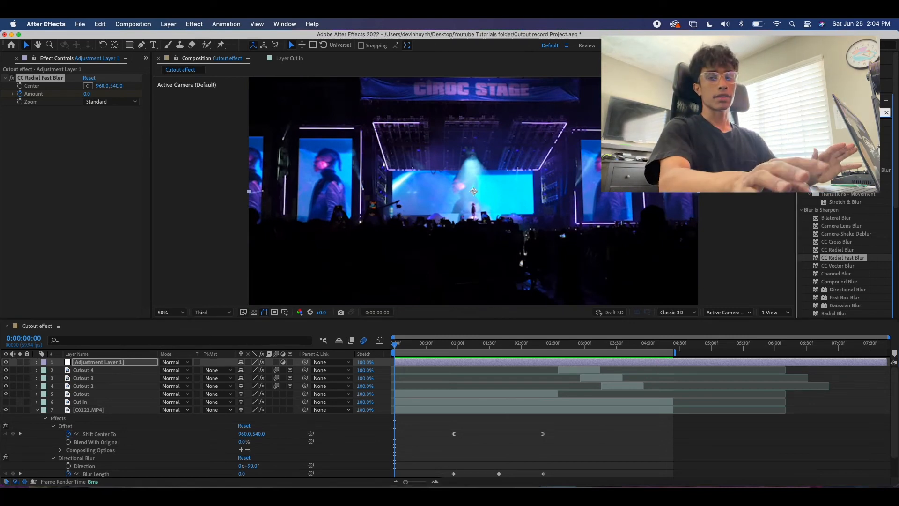
Search the effects for "opti" and apply Optics Compensation to the adjustment layer.
{"action": "left_click", "coordinate": [829, 115]}
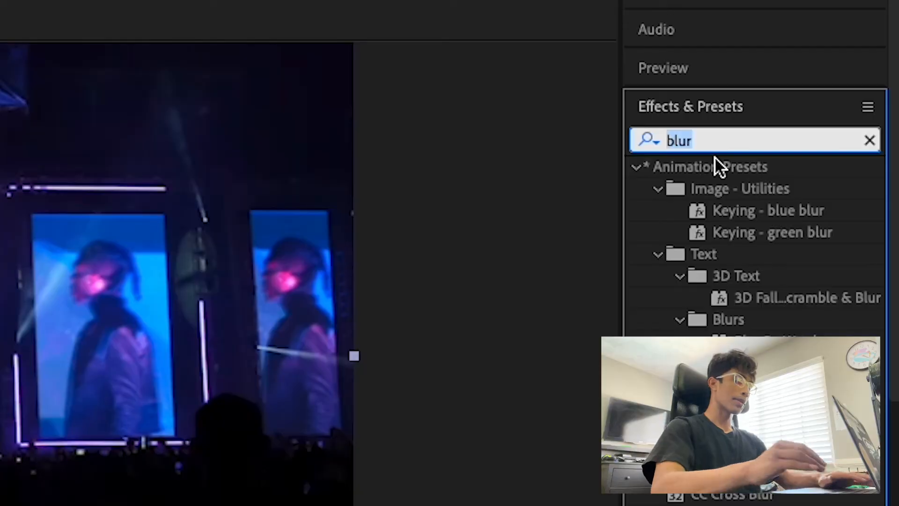
{"action": "type", "text": "opti"}
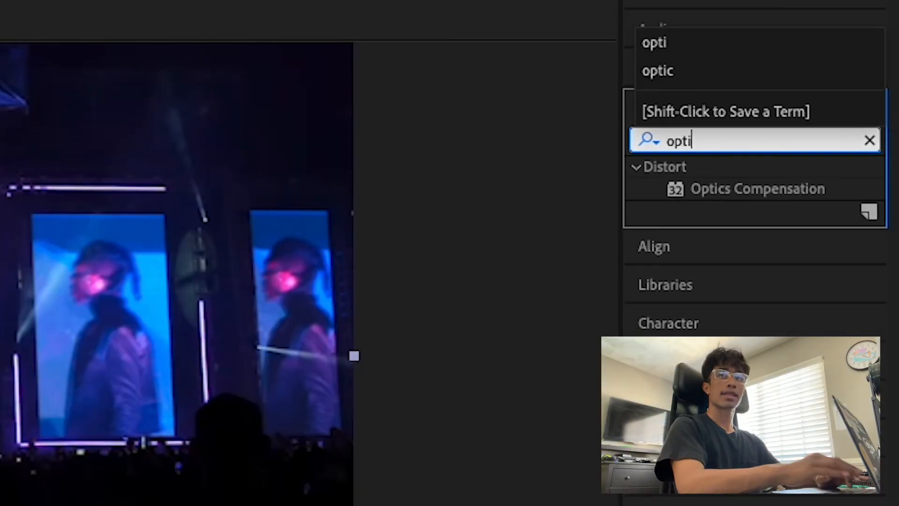
{"action": "left_click", "coordinate": [761, 189]}
{"action": "left_click_drag", "start_coordinate": [849, 136], "coordinate": [537, 367]}
Enable Reverse Lens Distortion and keyframe the Field Of View at 0 at 0:00:02:35.
{"action": "left_click_drag", "start_coordinate": [394, 344], "coordinate": [554, 345]}
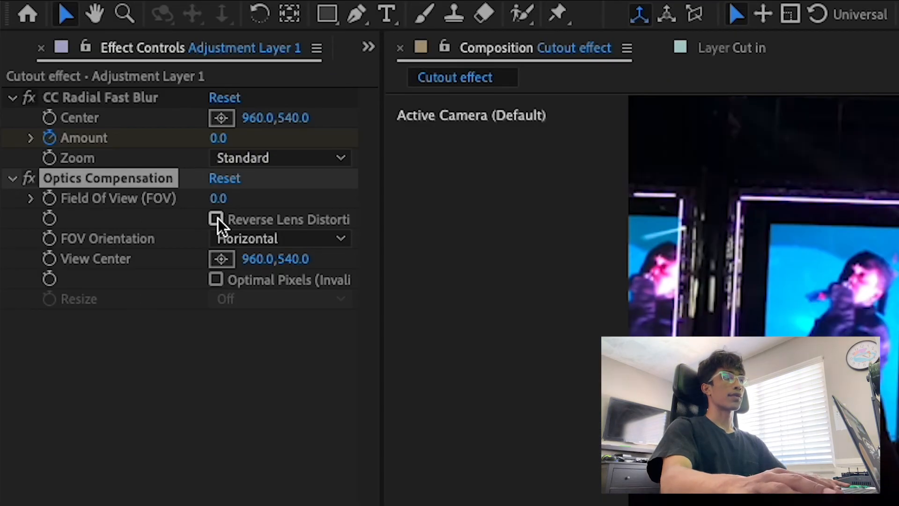
{"action": "left_click", "coordinate": [216, 219]}
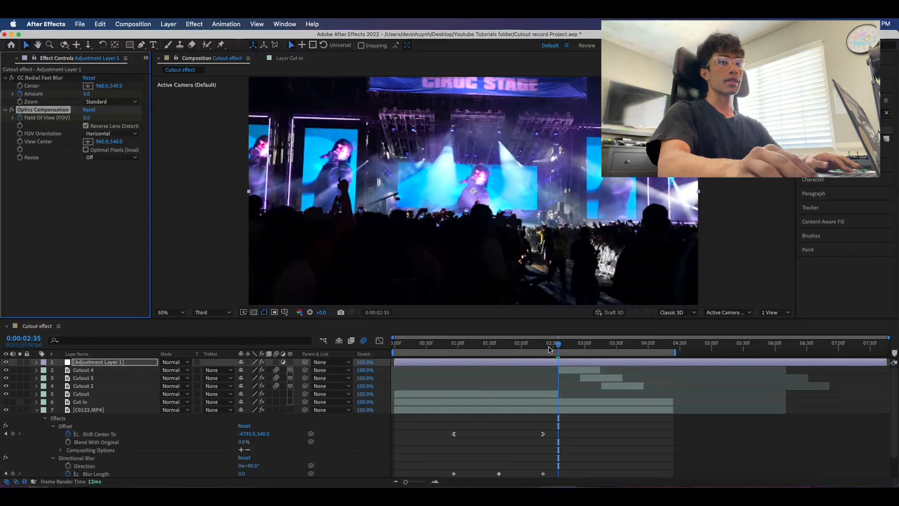
Raise the Optics Compensation Field Of View to 73.4 near the end of the Cutout 4 layer.
{"action": "left_click", "coordinate": [561, 347]}
{"action": "key", "text": "space"}
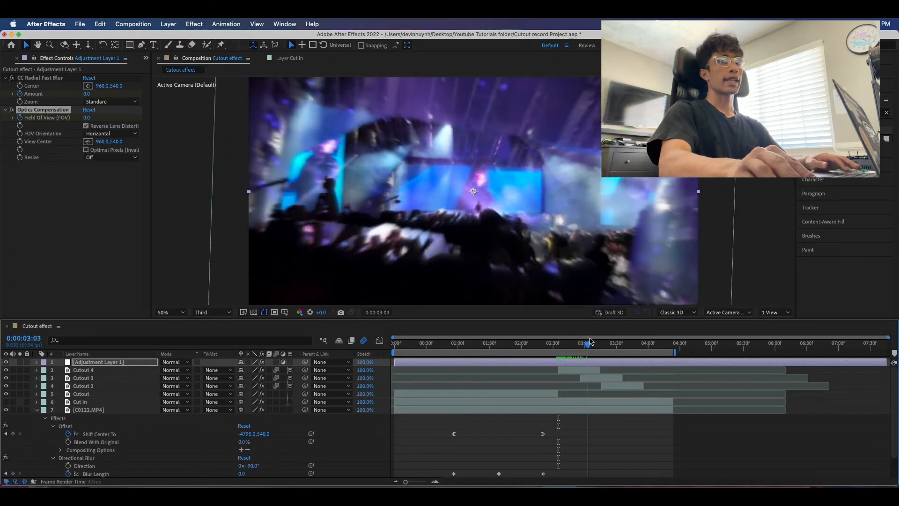
{"action": "left_click_drag", "start_coordinate": [88, 118], "coordinate": [415, 102]}
Set the Field Of View back to 0 at 0:00:03:55 and preview the lens distortion from 0:00:02:35.
{"action": "key", "text": "space"}
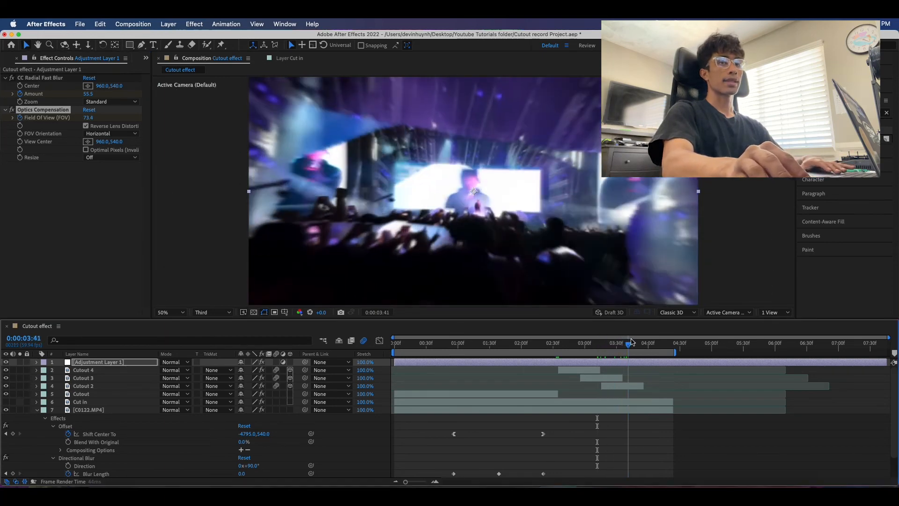
{"action": "left_click", "coordinate": [90, 118]}
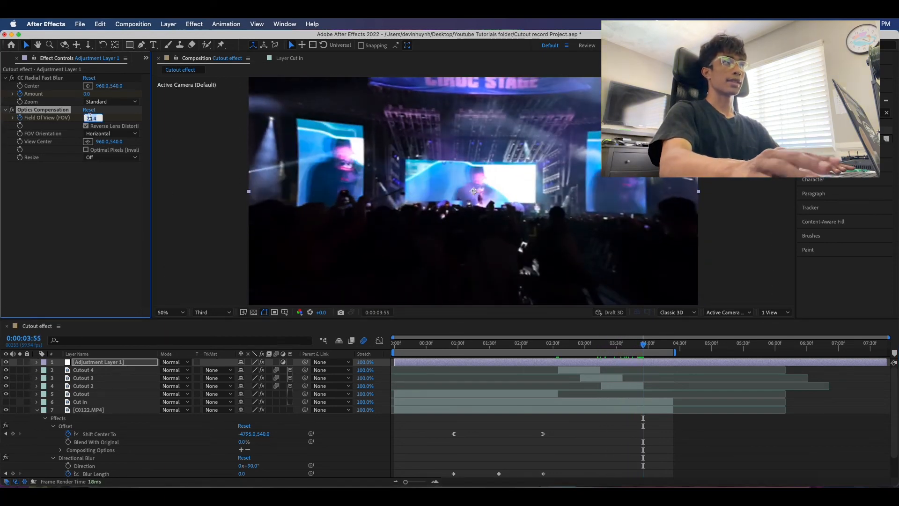
{"action": "type", "text": "0"}
{"action": "key", "text": "Return"}
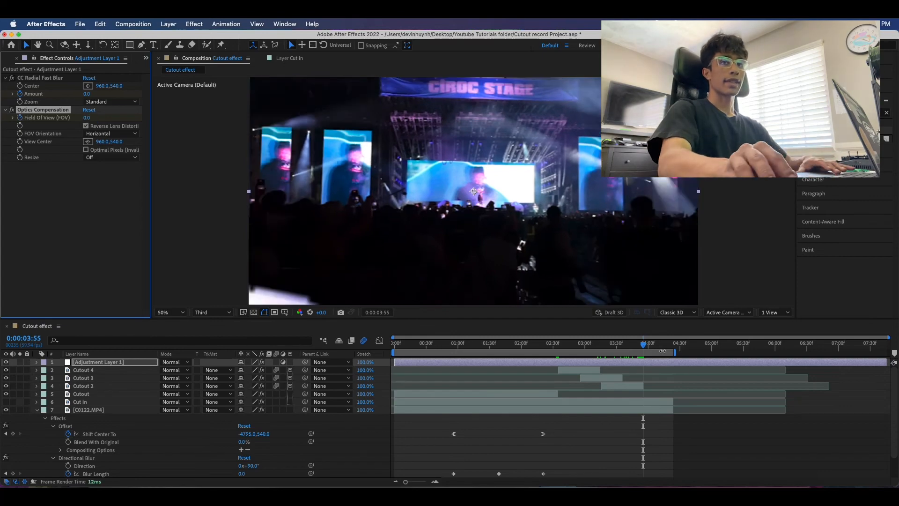
{"action": "left_click_drag", "start_coordinate": [646, 344], "coordinate": [562, 339]}
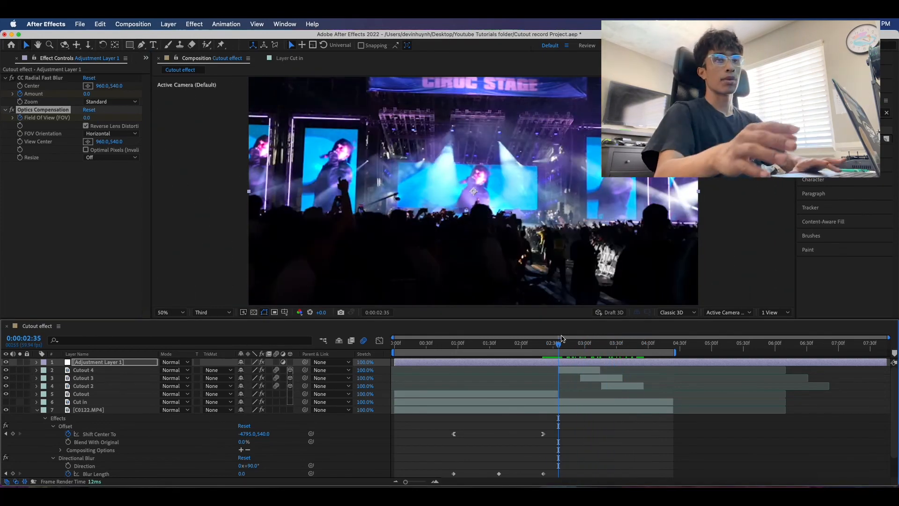
{"action": "key", "text": "space"}
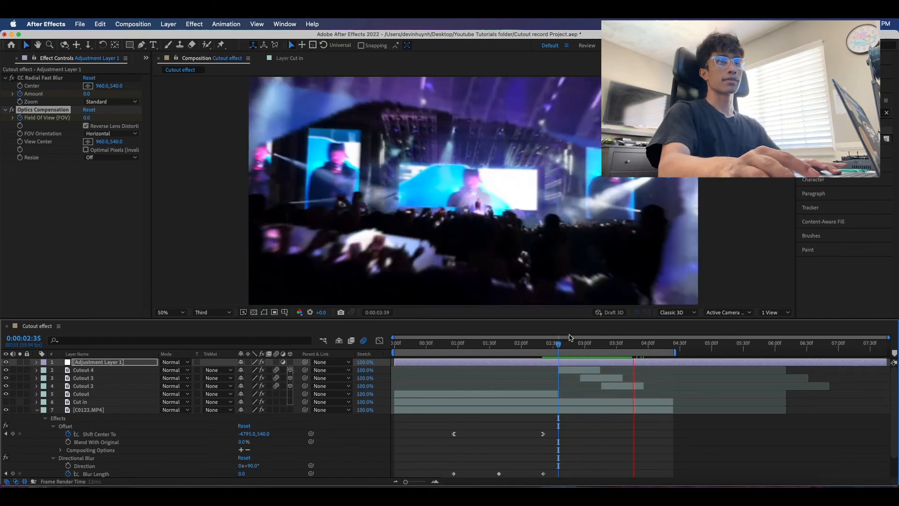